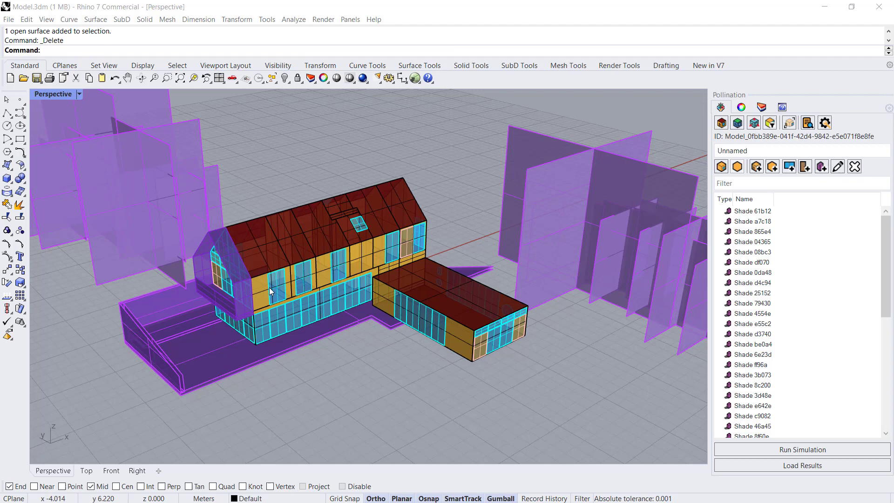
Step: Open the New Shade dropdown in the Pollination panel to see the available shade types
left_click(821, 168)
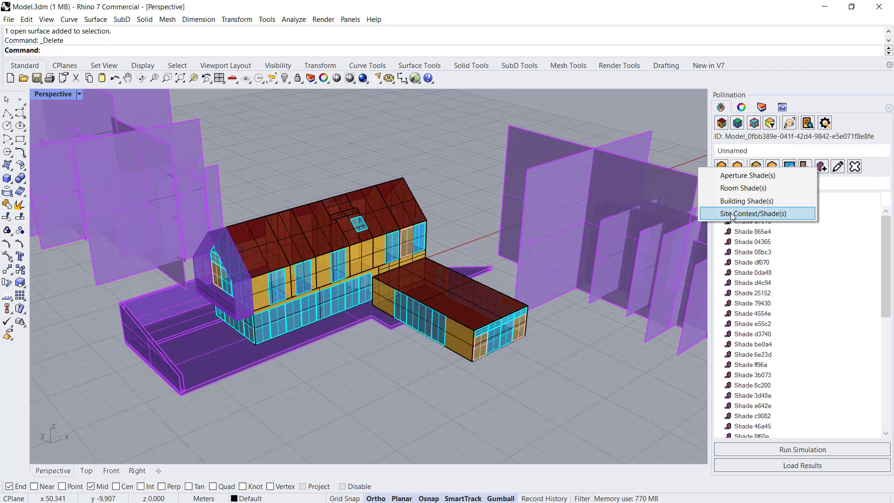
Step: Add the 30 planar surfaces on the building's left and right sides as site context shades
left_click(731, 214)
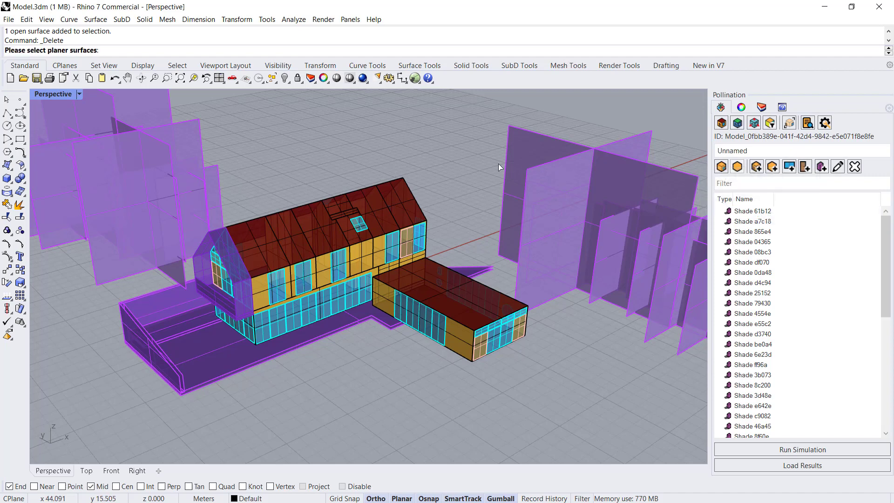
right_click_drag(209, 176, 620, 394)
left_click_drag(609, 379, 392, 157)
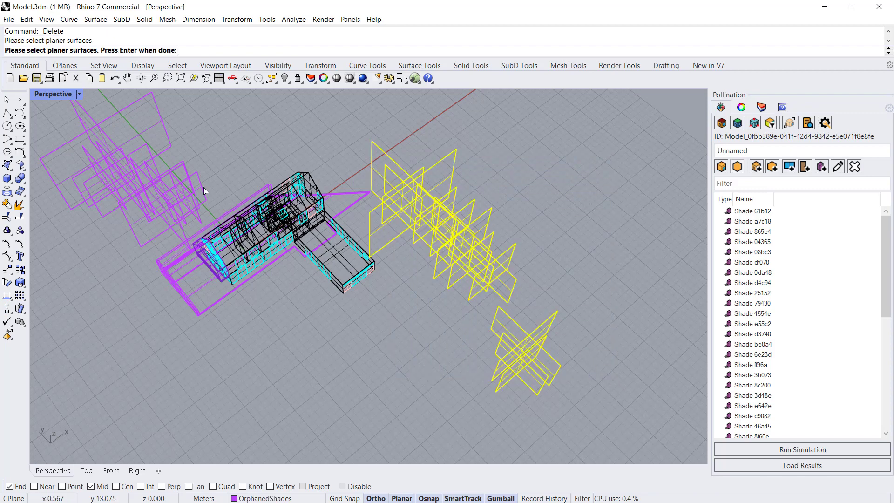
left_click_drag(218, 197, 65, 122)
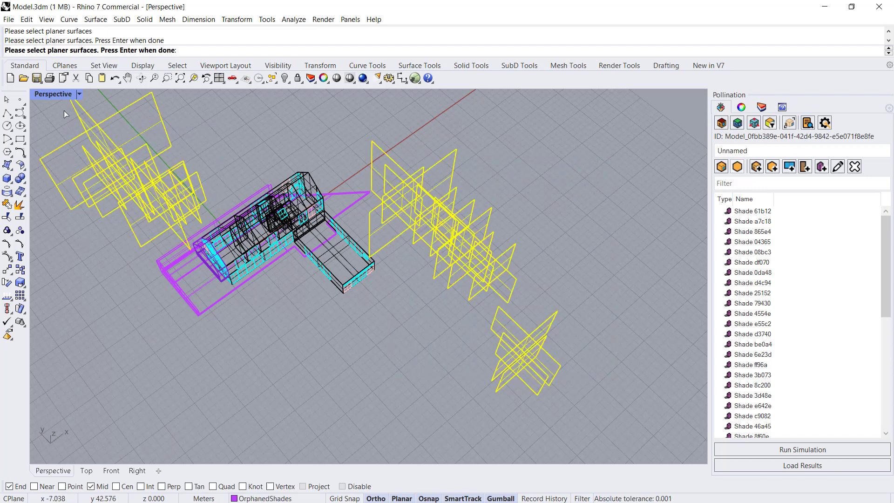
key("Return")
right_click_drag(225, 141, 402, 295)
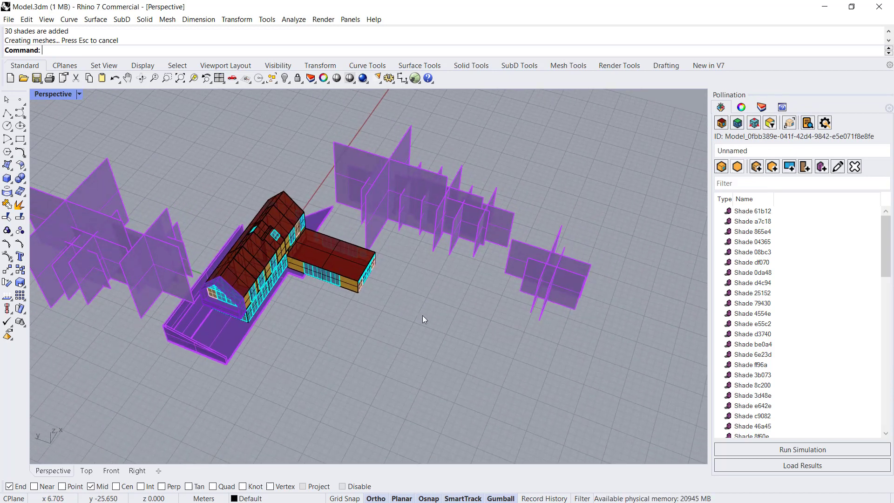
scroll(512, 294, "down", 3)
right_click_drag(495, 299, 405, 297)
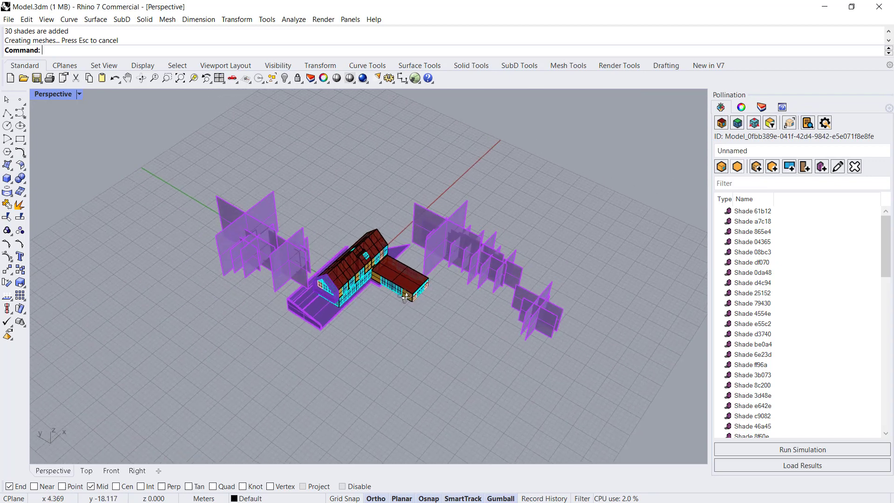
scroll(331, 306, "up", 5)
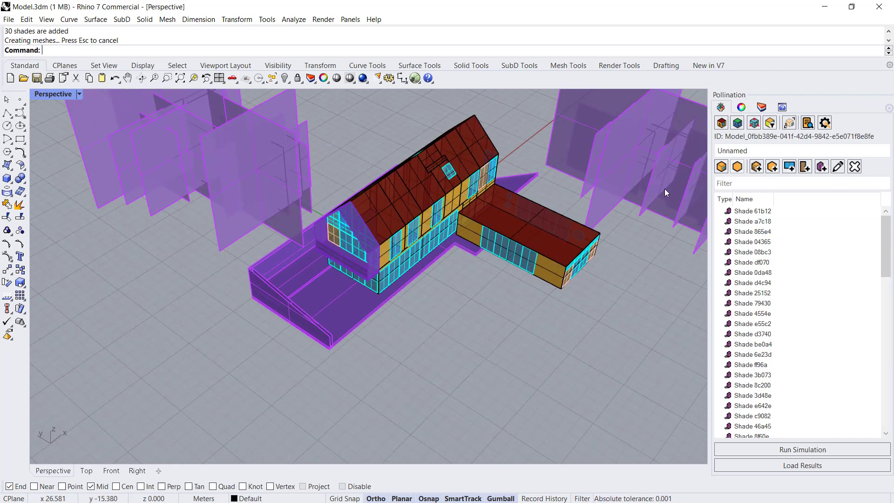
left_click(722, 171)
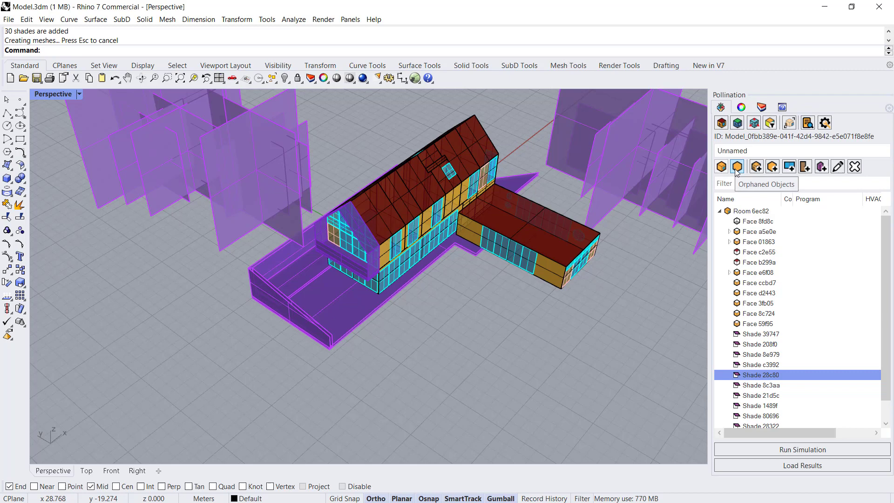
left_click(737, 168)
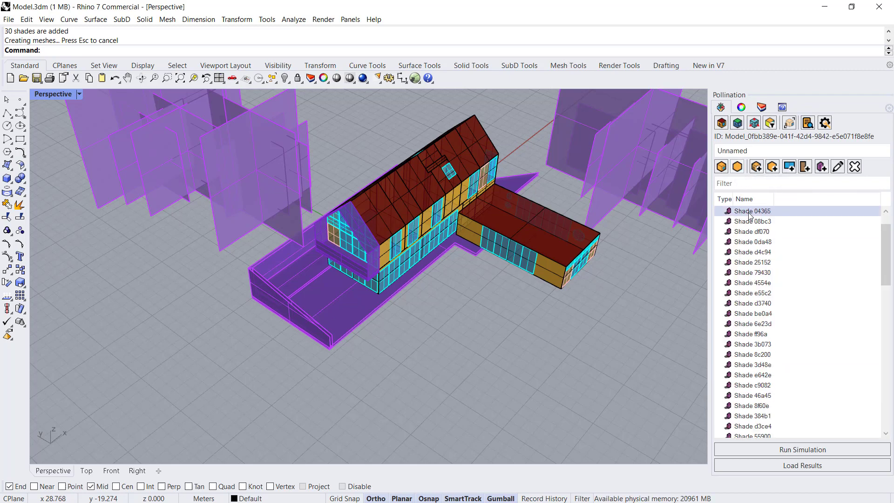
scroll(749, 215, "down", 10)
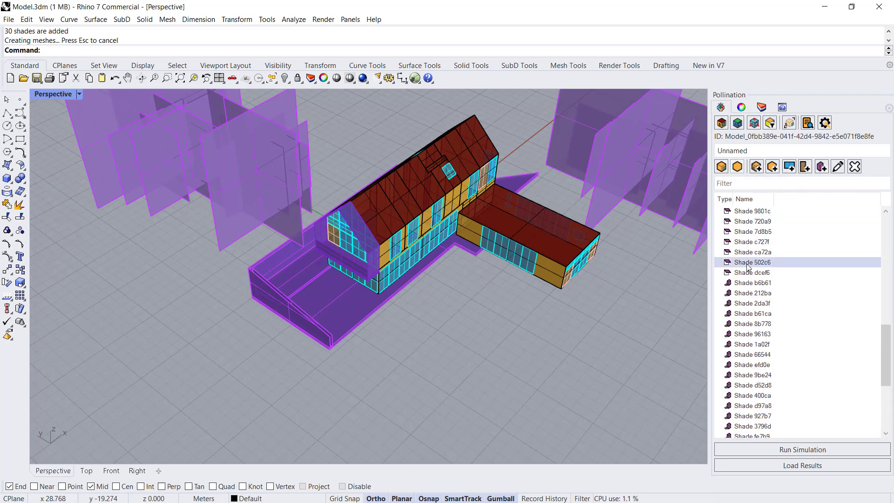
scroll(748, 266, "up", 8)
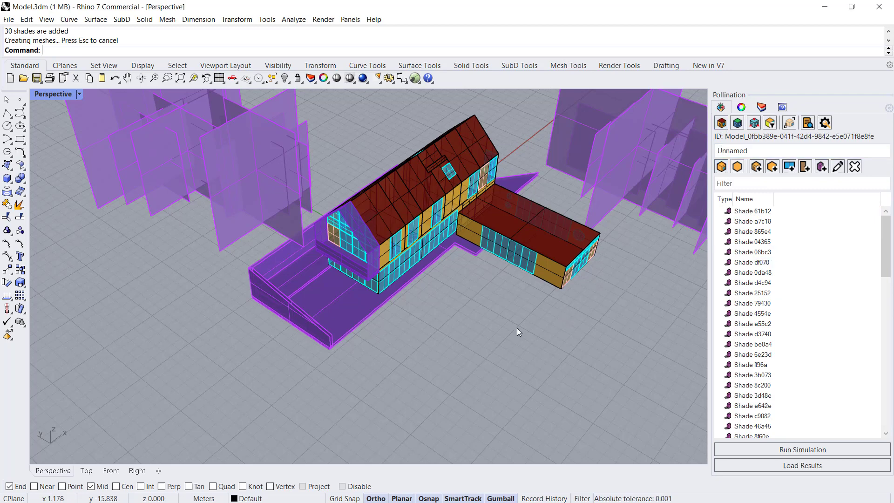
Step: Zoom to the gable end and start Room Shade(s) on the gable-end room, then end the command
right_click_drag(407, 290, 418, 273)
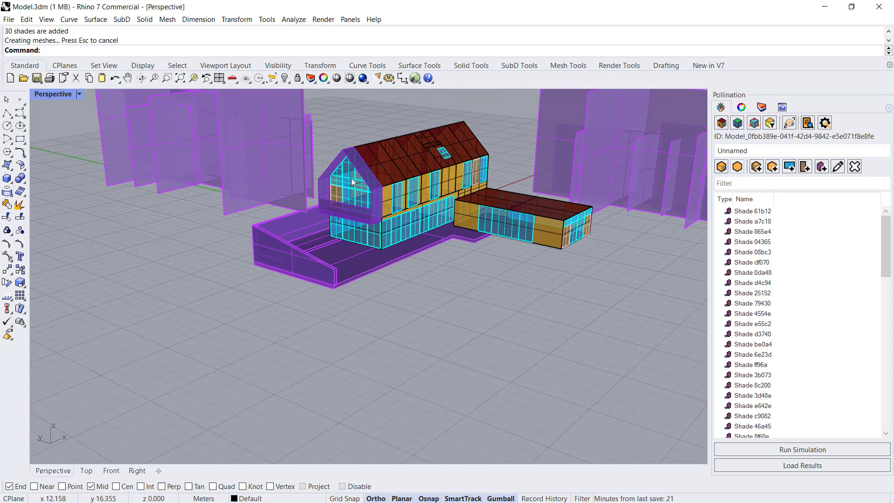
right_click_drag(352, 181, 343, 131)
scroll(338, 118, "up", 3)
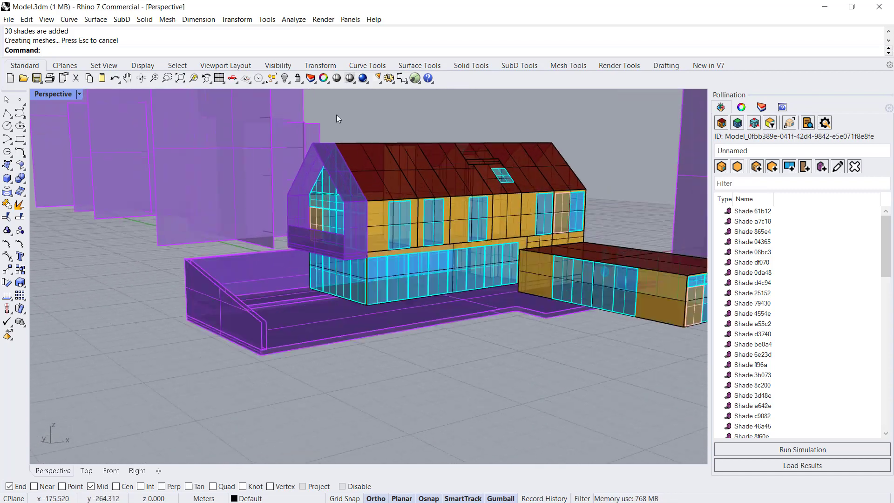
scroll(326, 135, "up", 3)
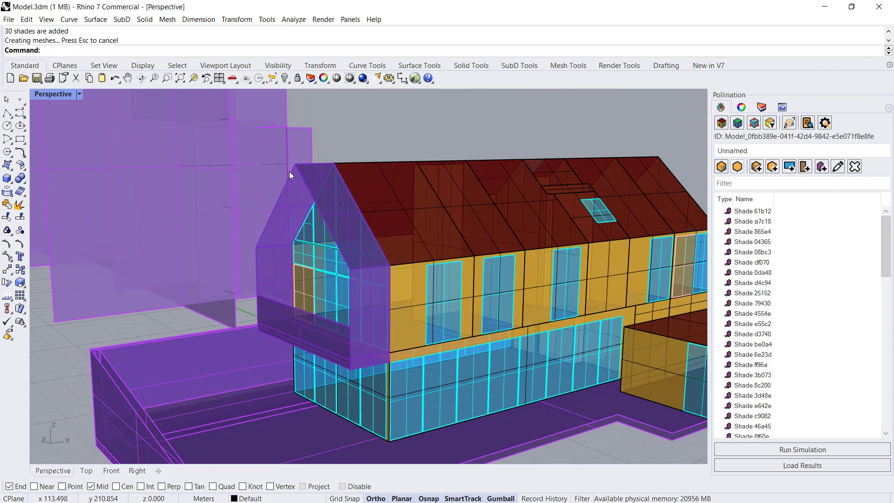
left_click(825, 166)
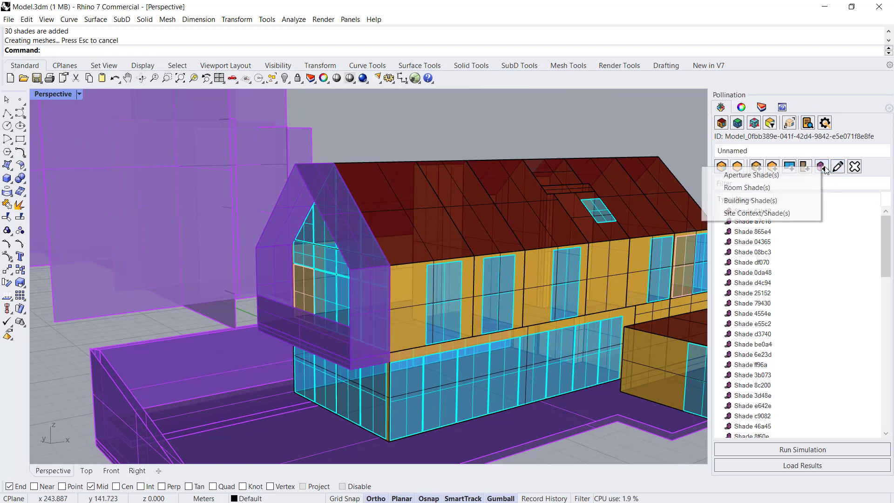
left_click(769, 187)
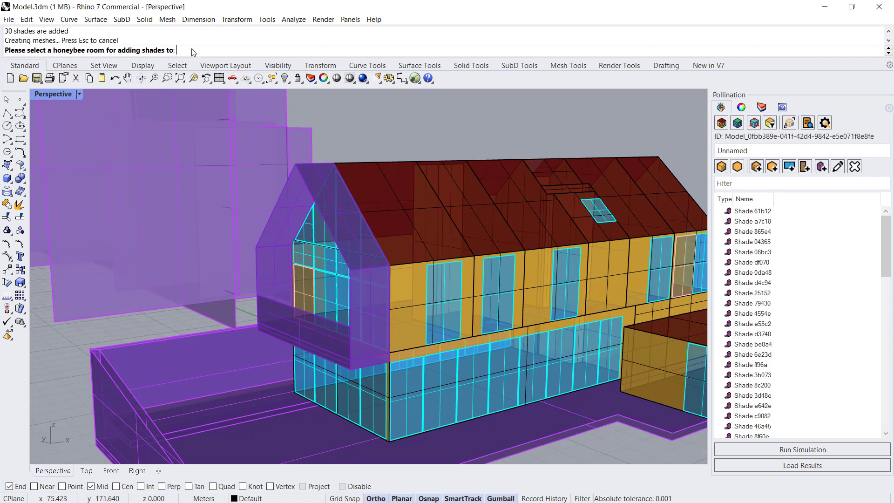
left_click(365, 163)
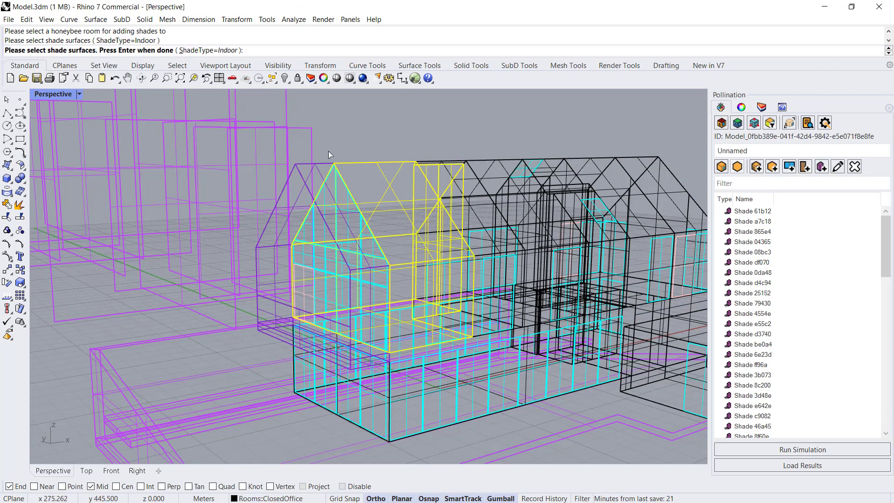
key("Return")
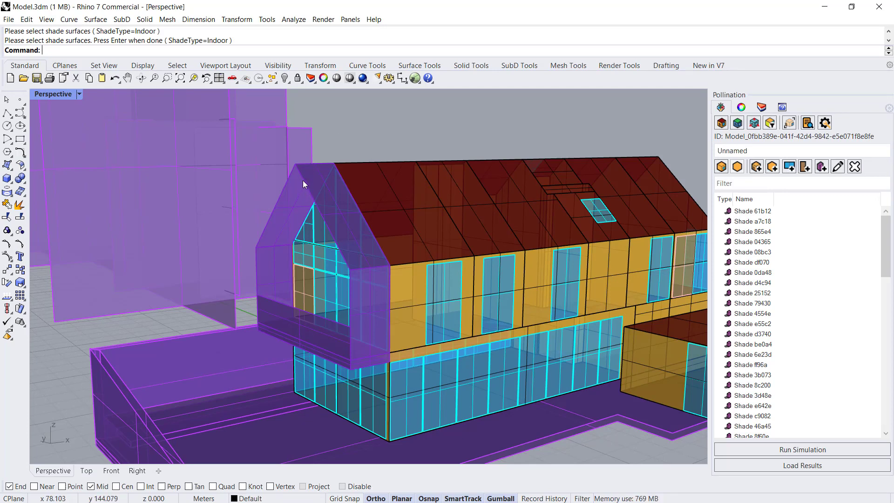
Step: Pick the gable-end room again and choose its two overhanging roof surfaces as shades
left_click(366, 165)
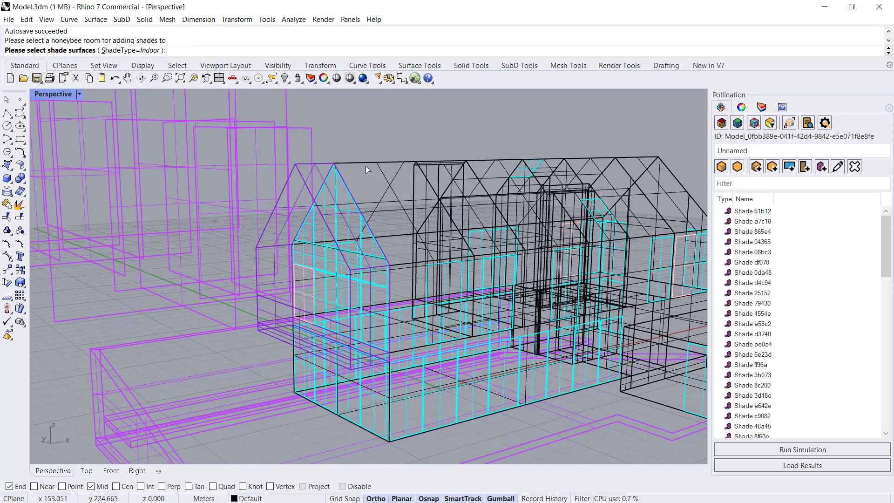
left_click(321, 168)
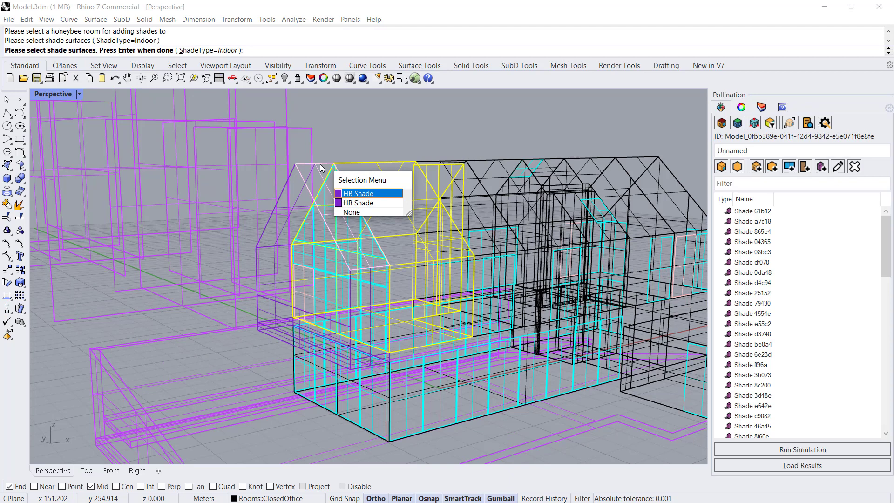
left_click(366, 192)
key("Return")
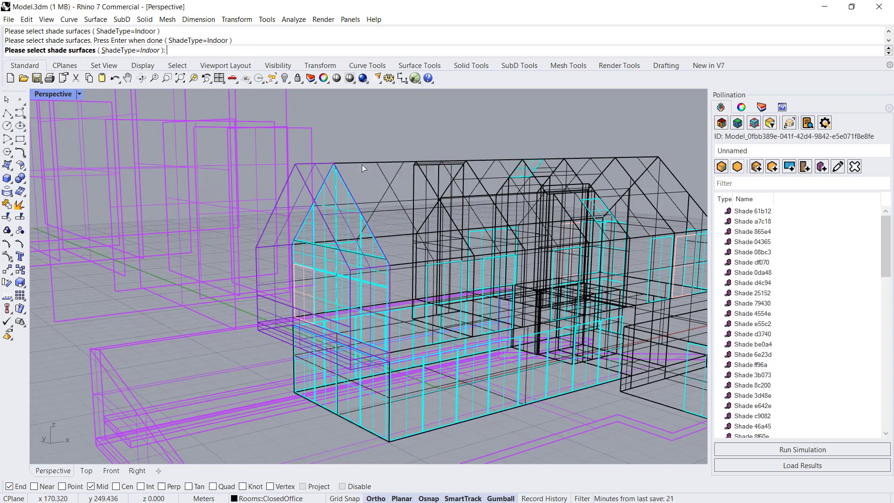
left_click(319, 166)
left_click(338, 188)
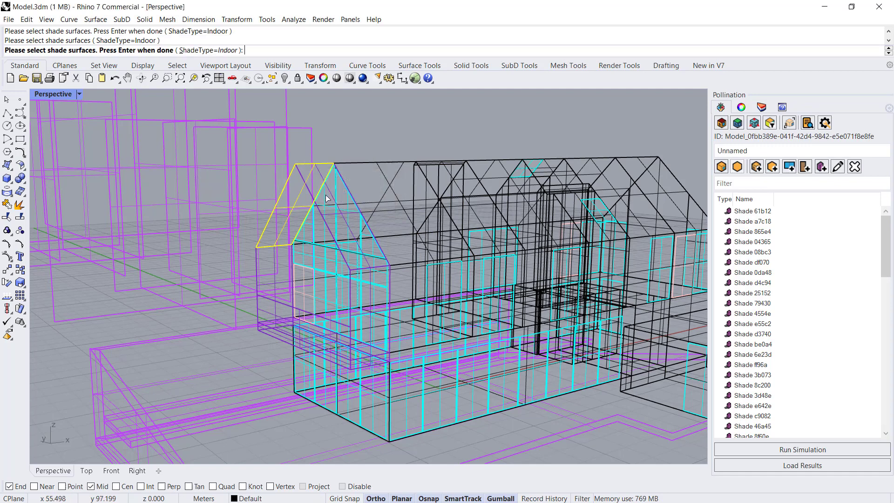
left_click(302, 184)
Step: Select all 10 surfaces on the BuildingShades layer and add them as indoor shades to Room 6ec82
left_click(762, 108)
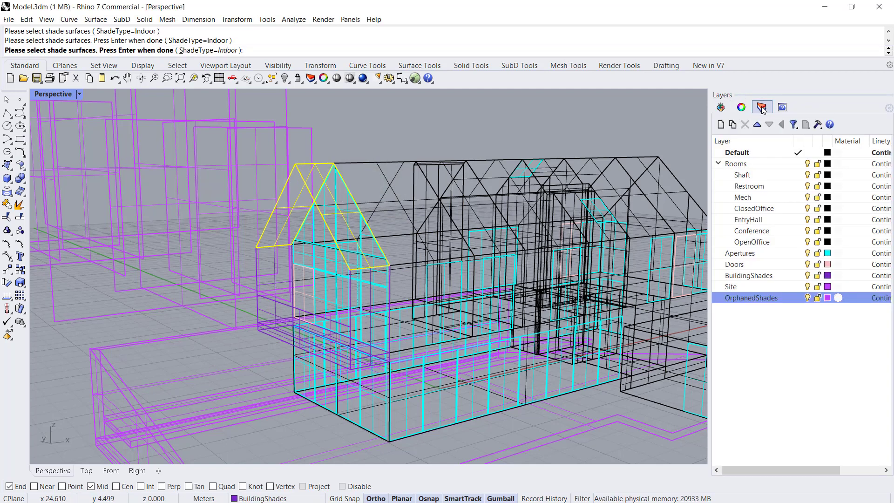
left_click(748, 276)
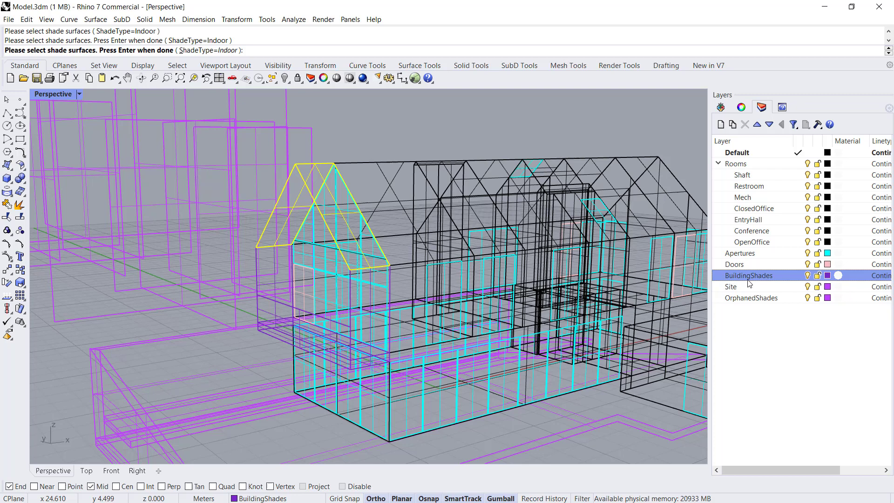
left_click(774, 288)
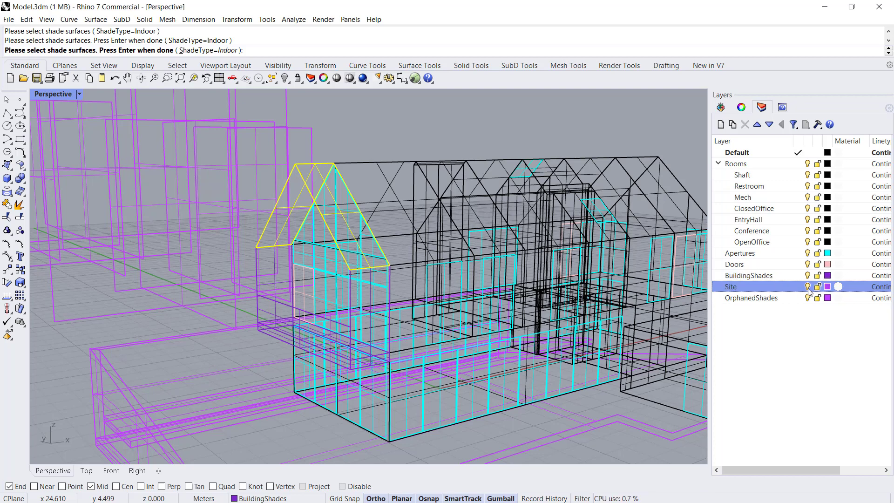
left_click(804, 275)
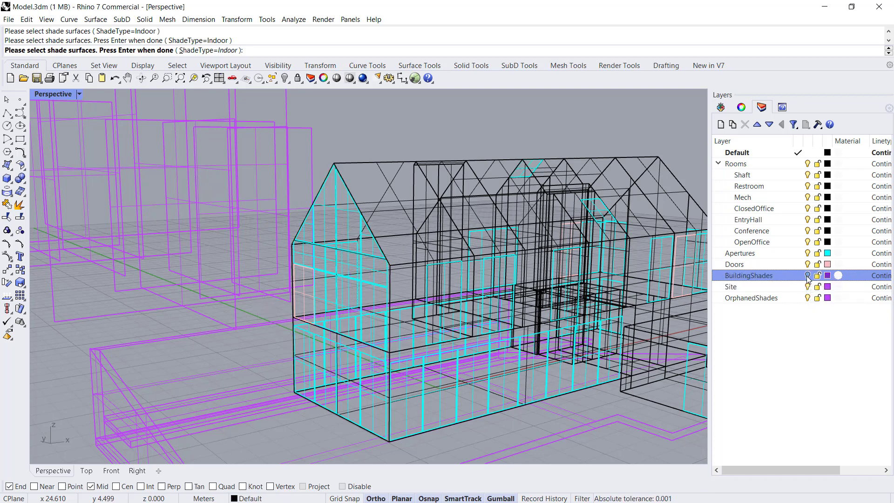
right_click(771, 280)
left_click(786, 432)
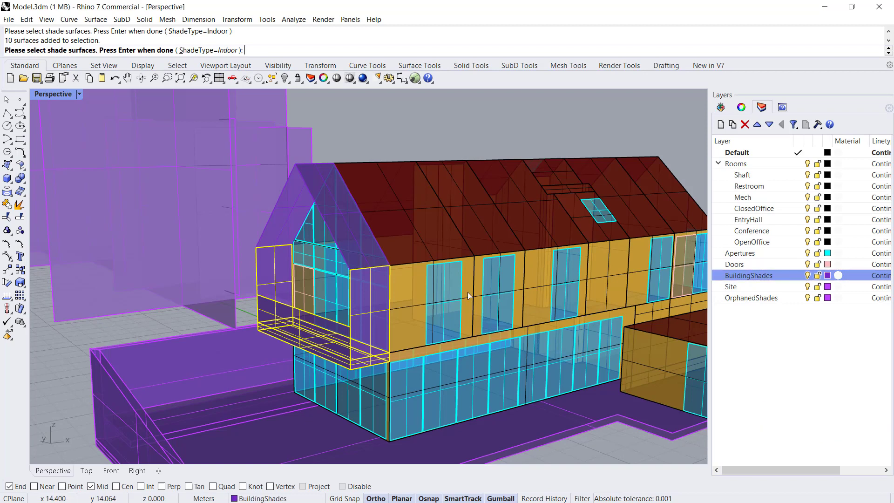
key("Return")
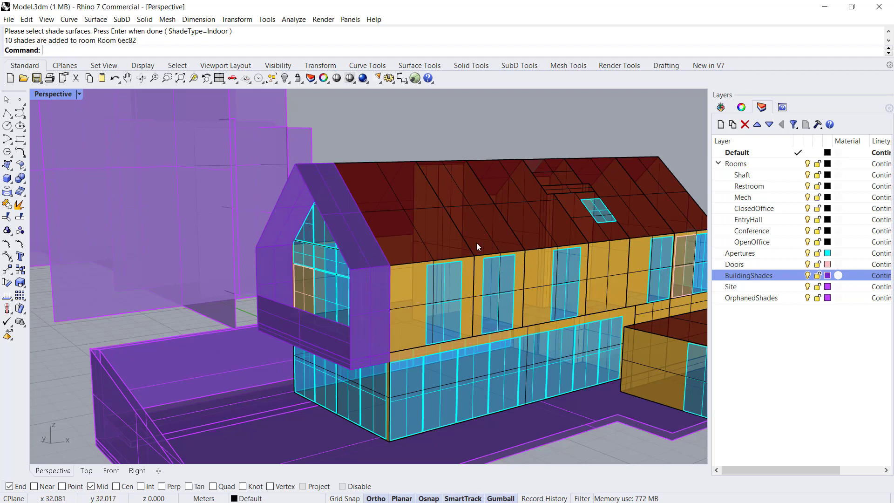
Step: Compare selecting the ClosedOffice room with selecting its roof shade surface, then clear the selection
left_click(362, 163)
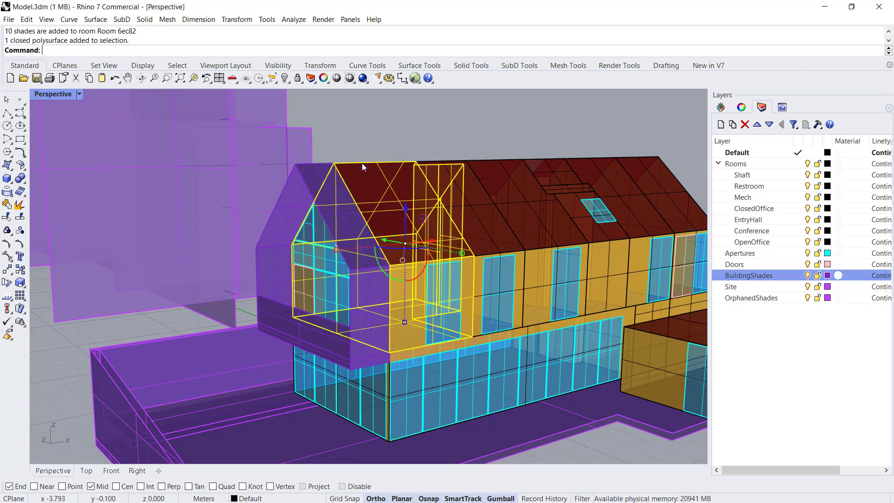
left_click(309, 164)
left_click(356, 192)
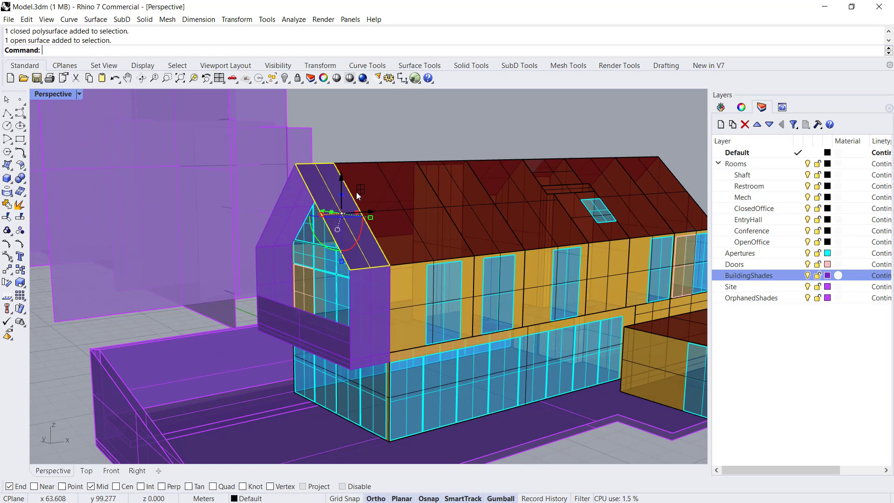
left_click(354, 125)
Step: In the Pollination panel, select the gable room as a whole
left_click(721, 107)
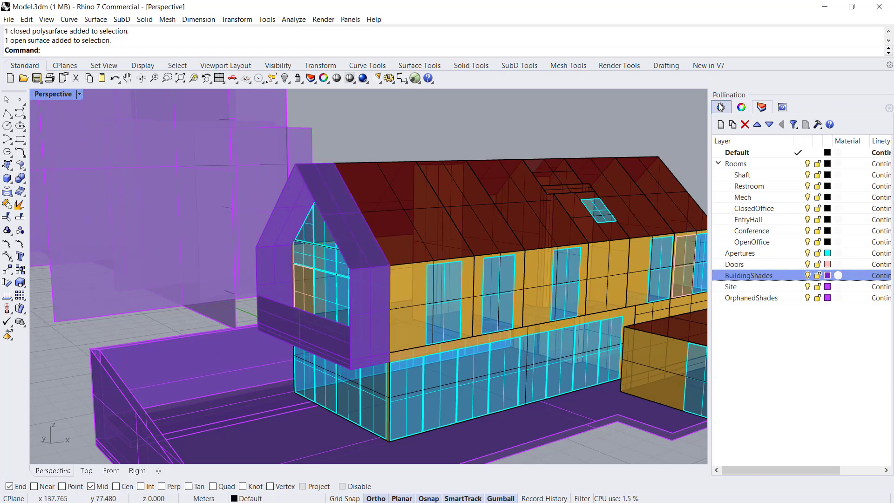
left_click(382, 162)
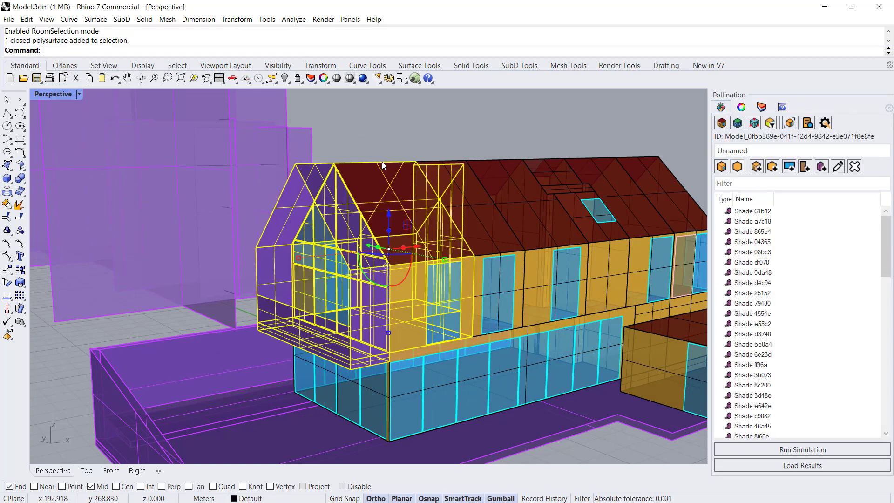
key("Escape")
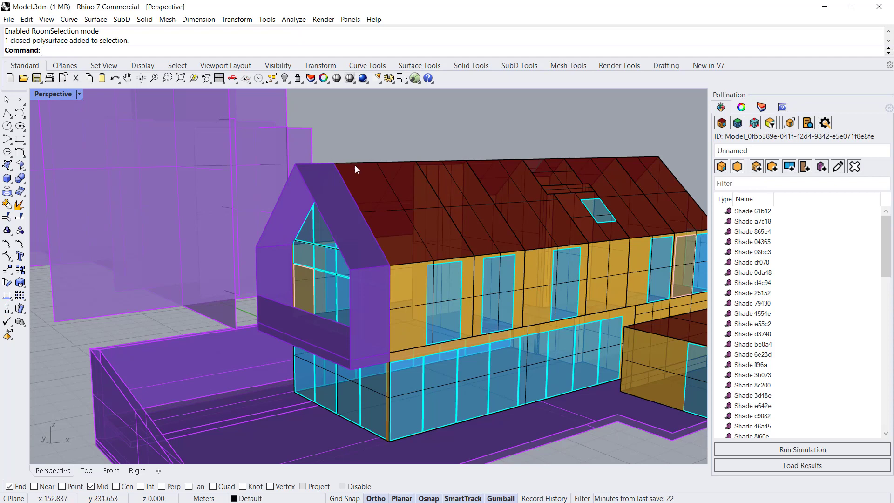
left_click(356, 167)
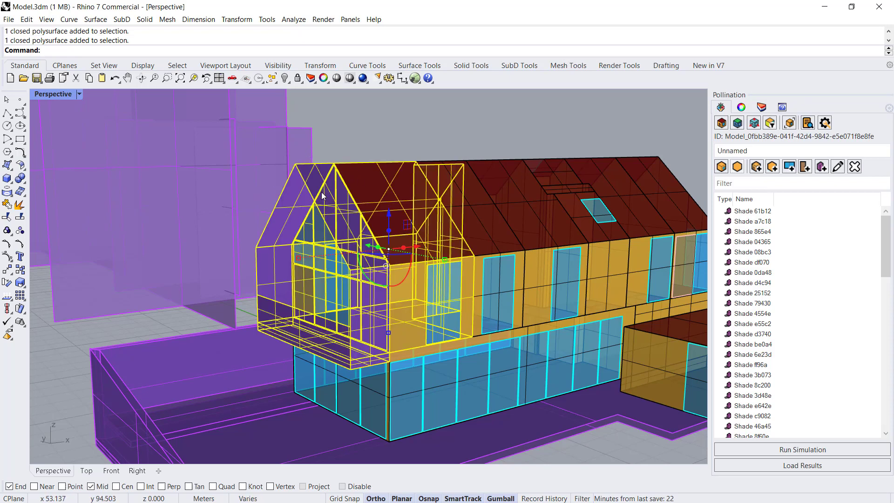
Step: Turn room selection mode off and select individual gable shade surfaces instead of the room
left_click(790, 126)
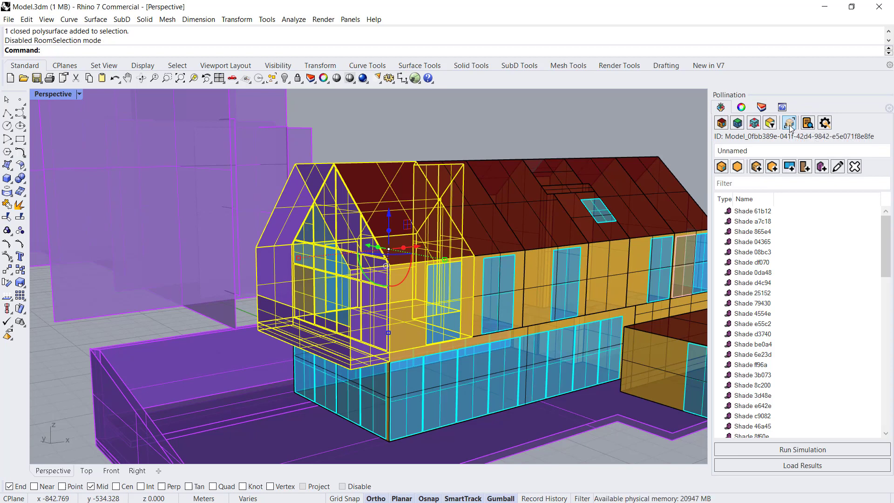
left_click(417, 141)
left_click(311, 170)
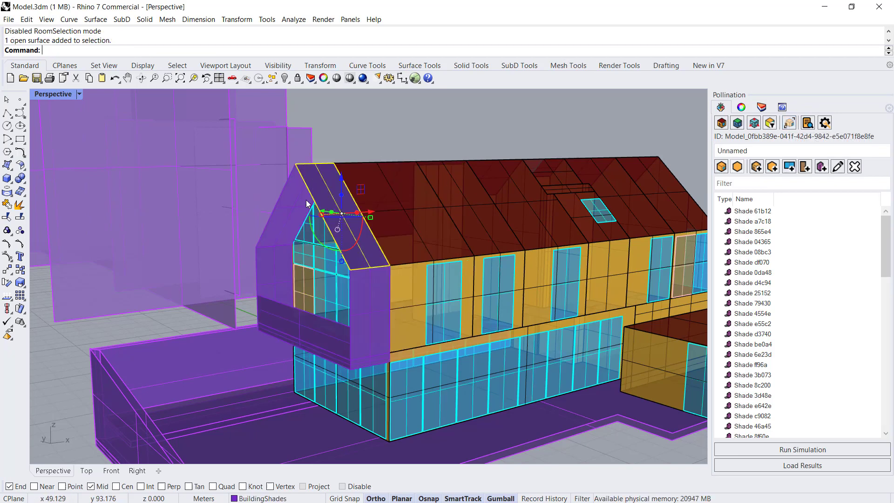
left_click(287, 205)
left_click(359, 167)
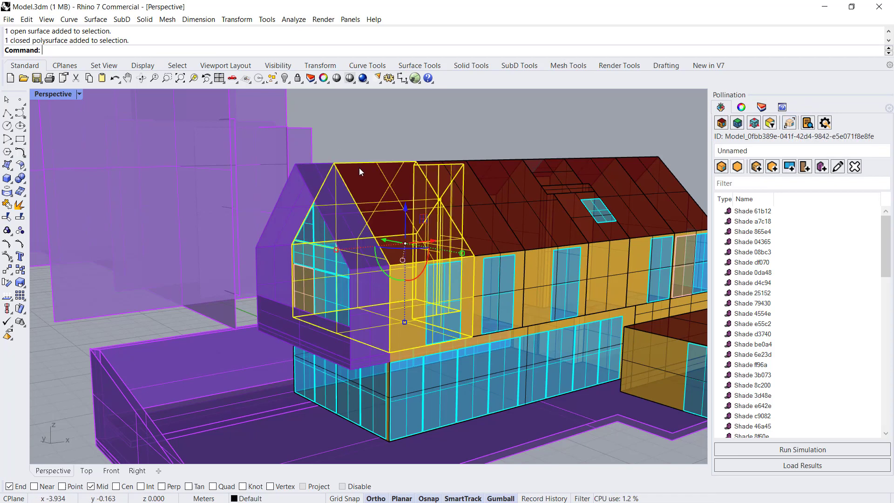
left_click(307, 176)
left_click(504, 148)
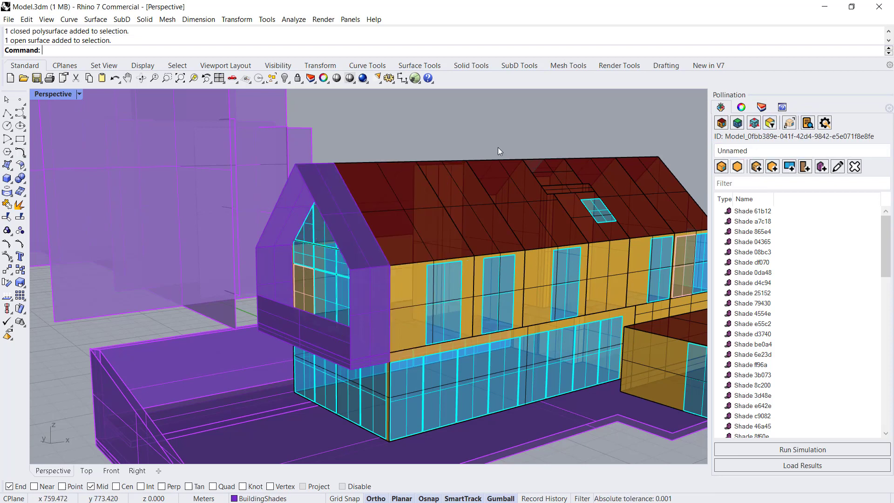
Step: Turn room selection mode back on and zoom out to view the whole site
left_click(789, 122)
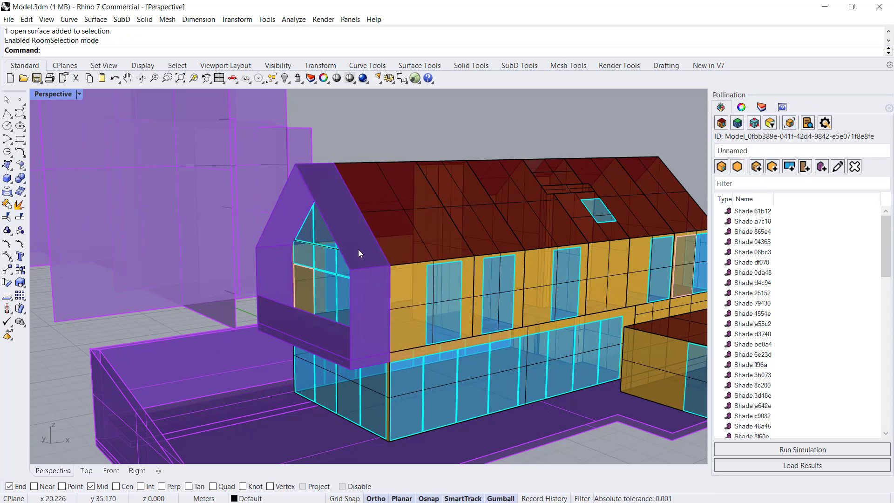
scroll(452, 261, "down", 6)
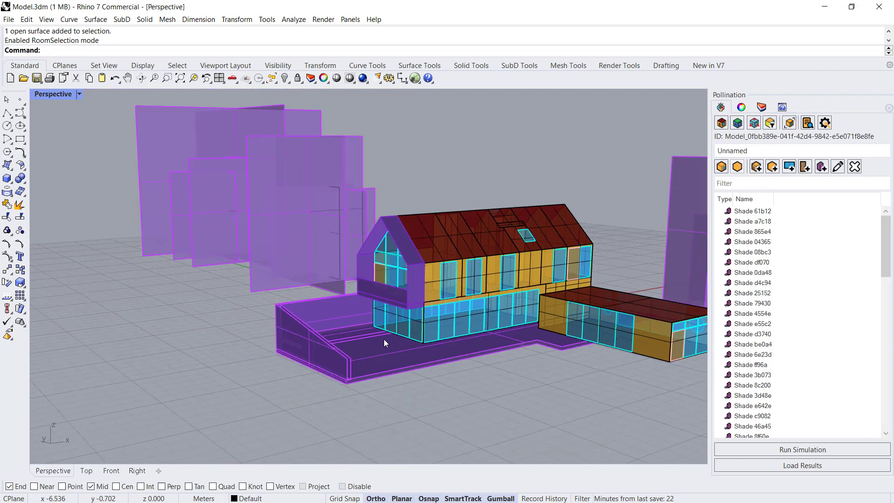
right_click_drag(383, 339, 369, 397)
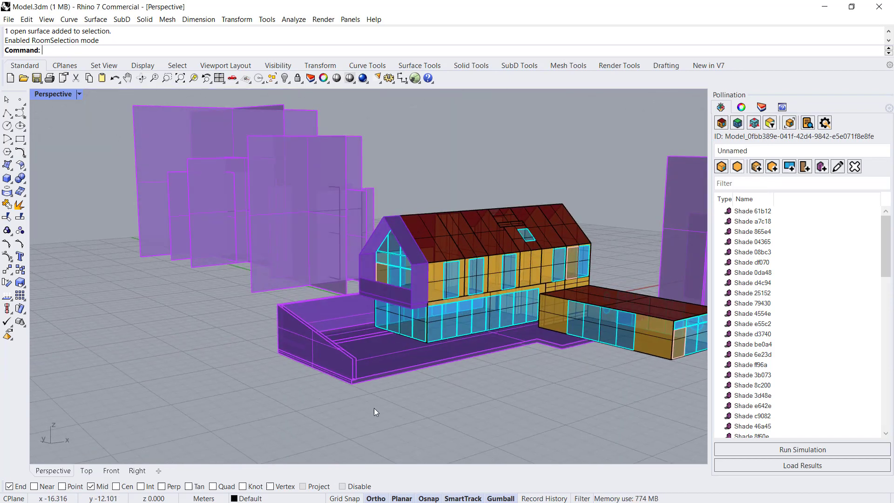
Step: Select all 16 objects on the Site layer and add them as Building (Baseline) shades
left_click_drag(375, 412, 322, 401)
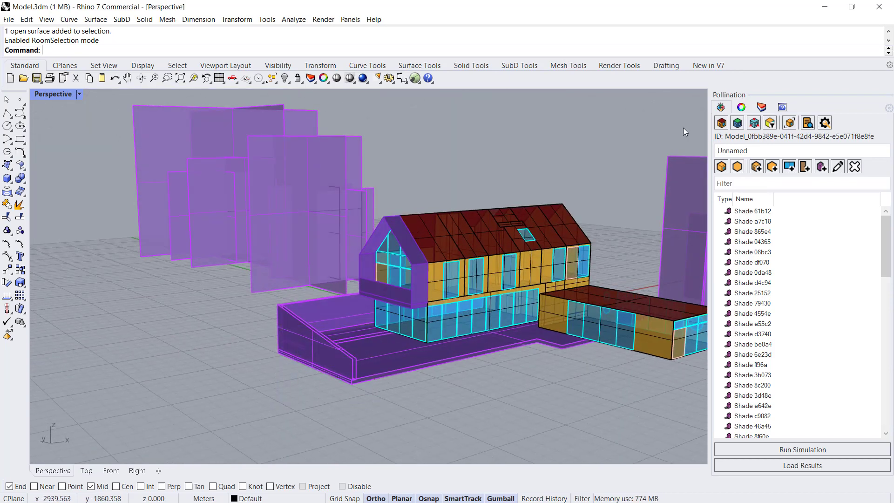
left_click(742, 108)
left_click(762, 107)
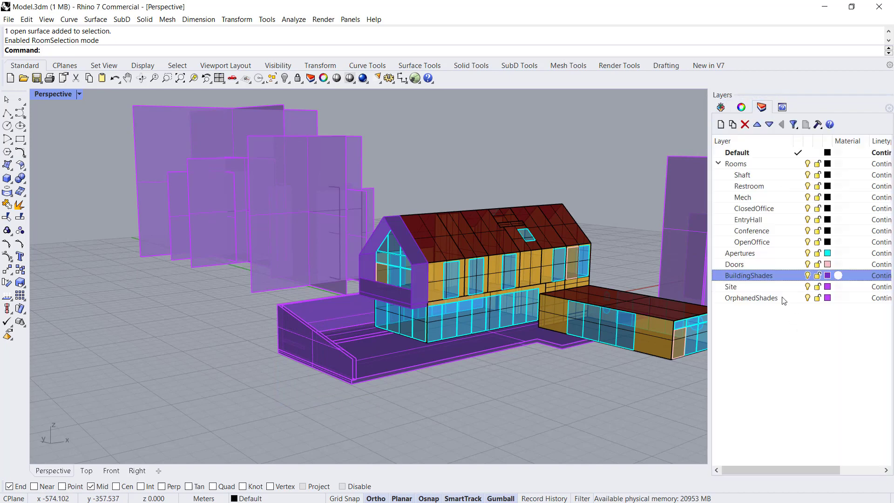
left_click(751, 287)
right_click(750, 287)
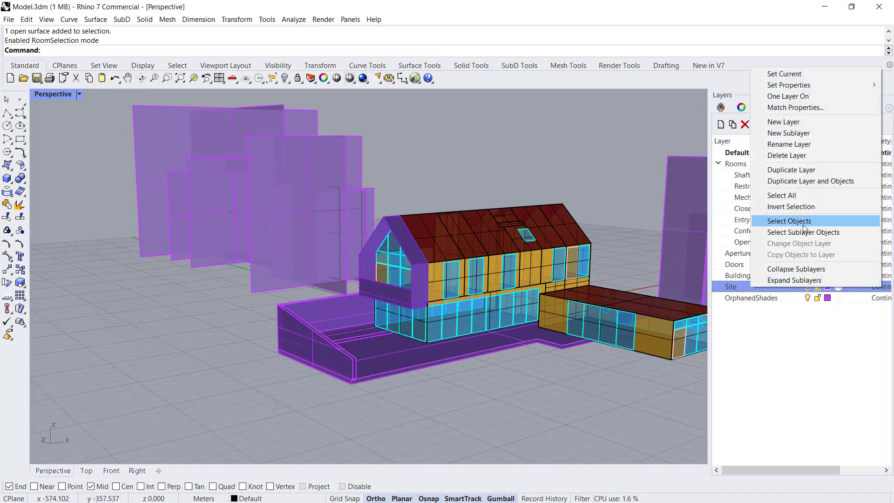
left_click(803, 221)
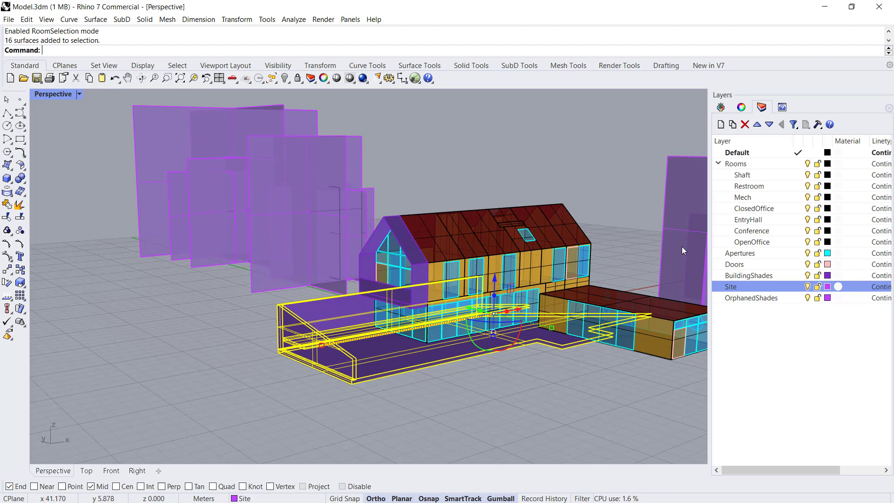
left_click(721, 107)
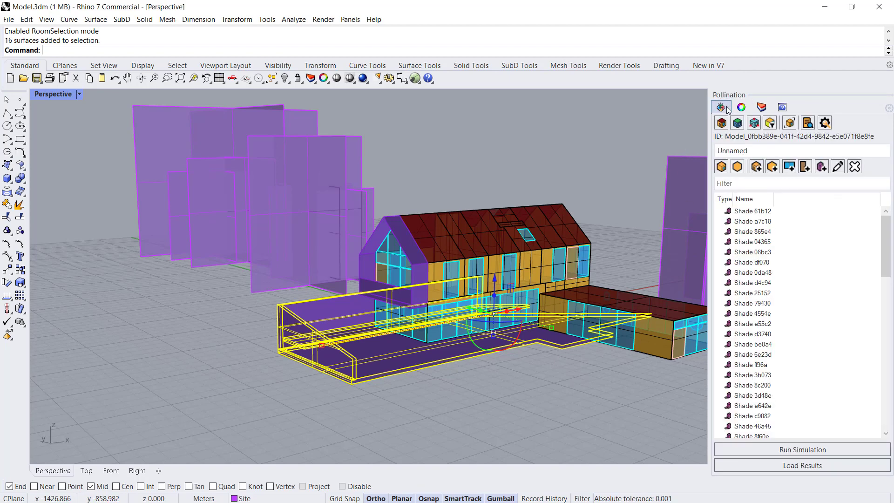
left_click(822, 167)
left_click(788, 201)
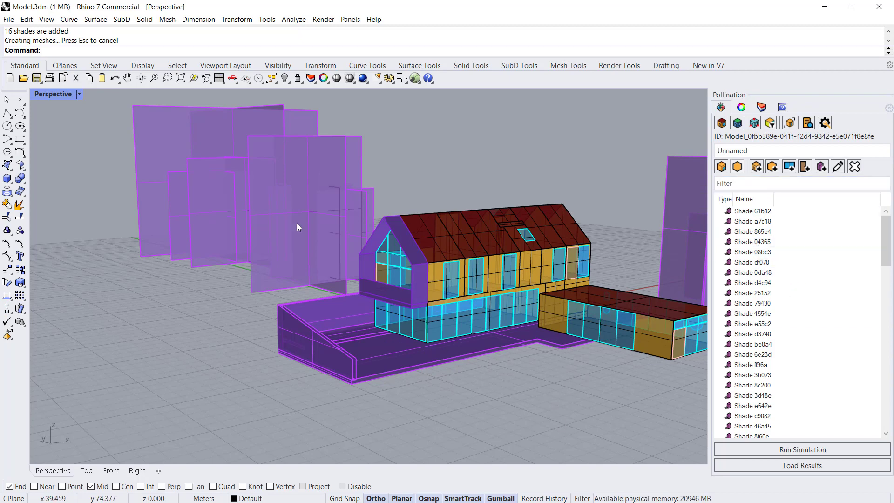
scroll(143, 235, "down", 3)
right_click_drag(289, 213, 329, 234)
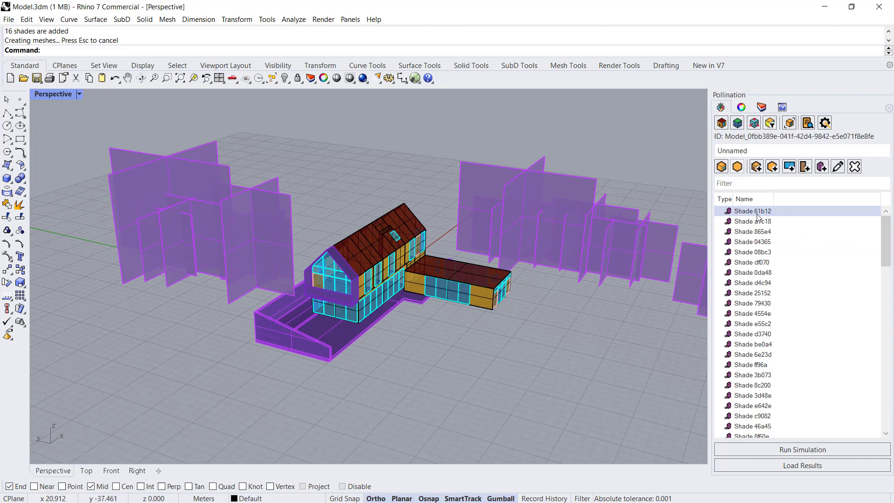
double_click(736, 212)
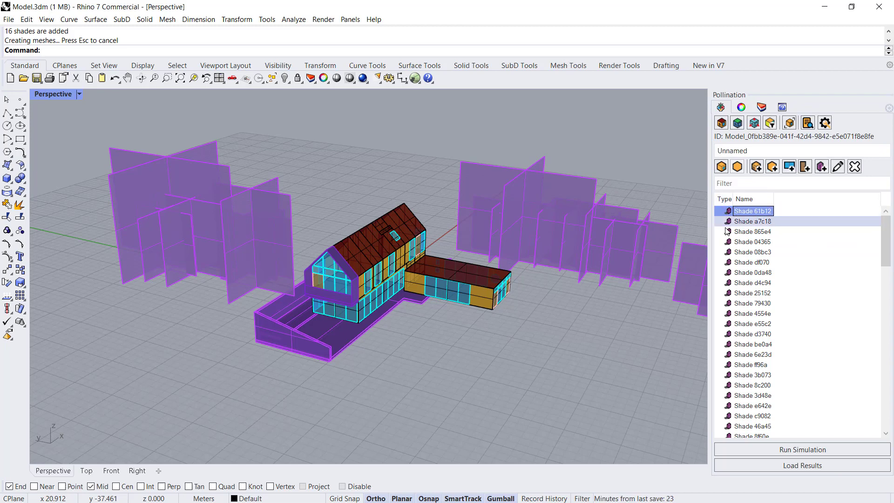
scroll(752, 347, "down", 6)
left_click(729, 335)
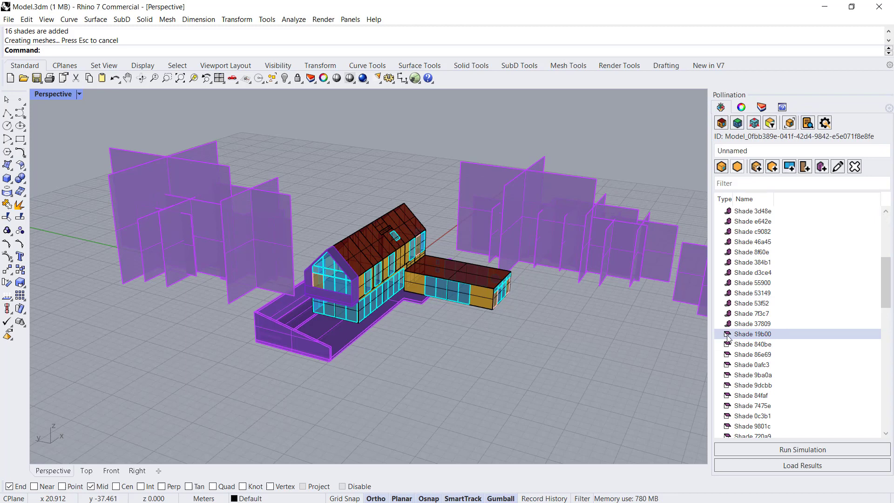
left_click(729, 335)
left_click(325, 334)
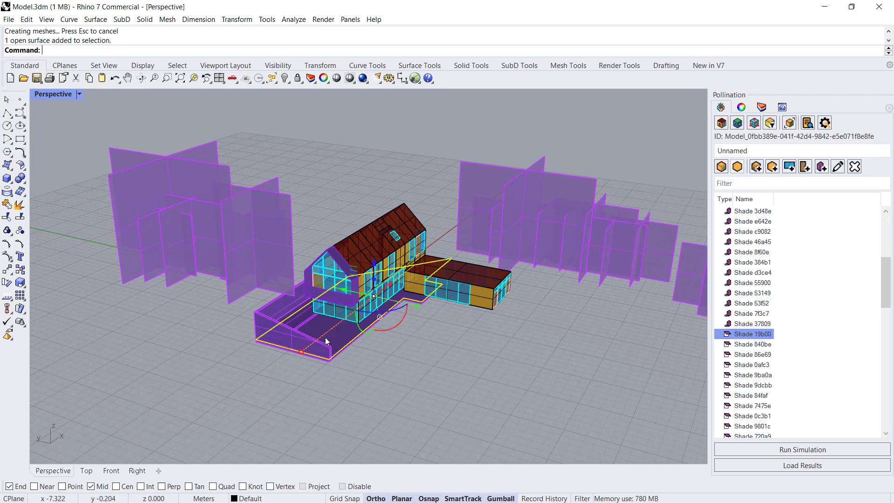
left_click(267, 319)
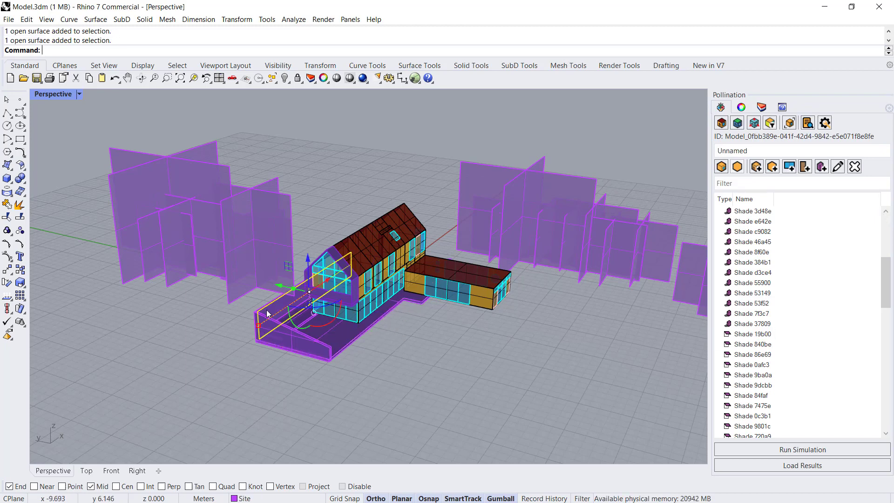
left_click(298, 345)
left_click(321, 356)
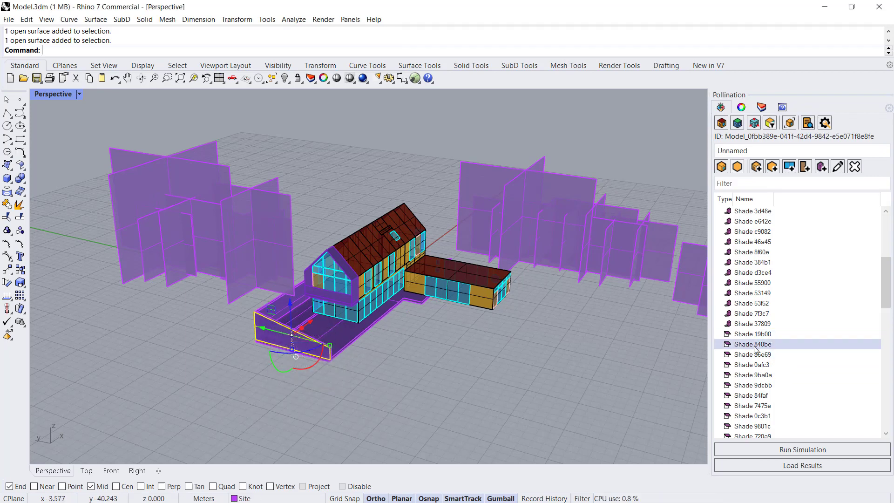
scroll(755, 351, "down", 5)
scroll(731, 254, "up", 2)
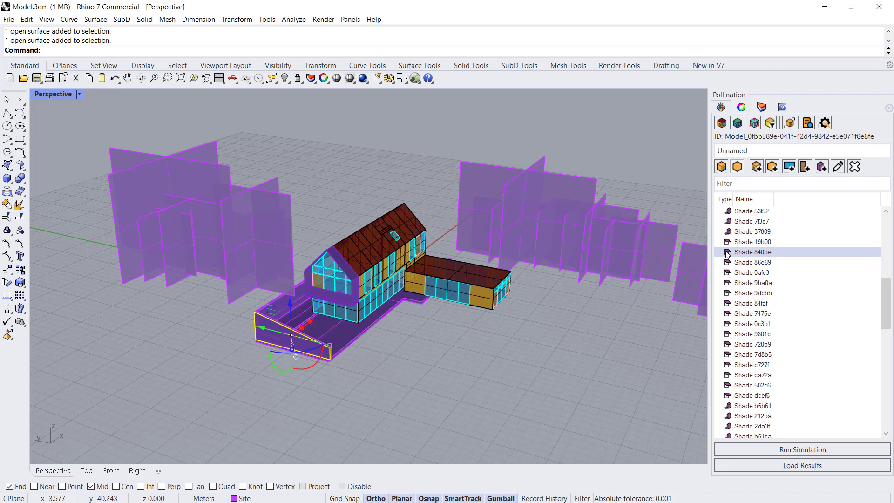
scroll(731, 249, "up", 5)
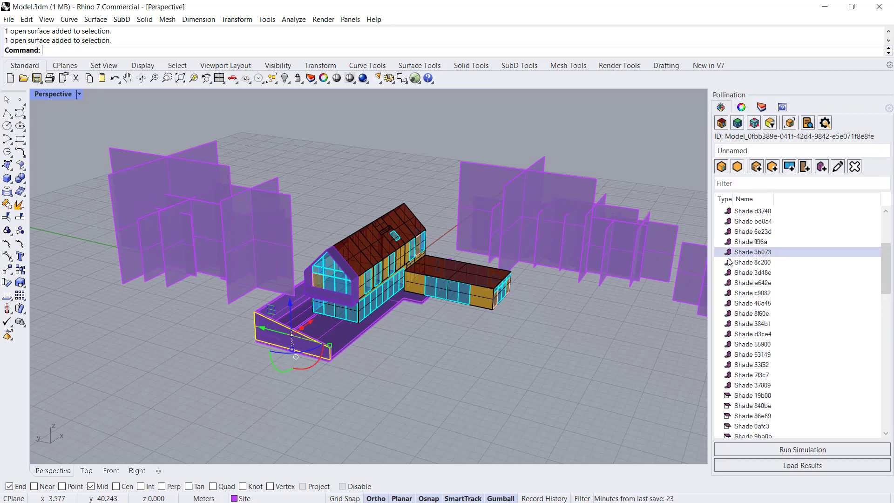
left_click(451, 370)
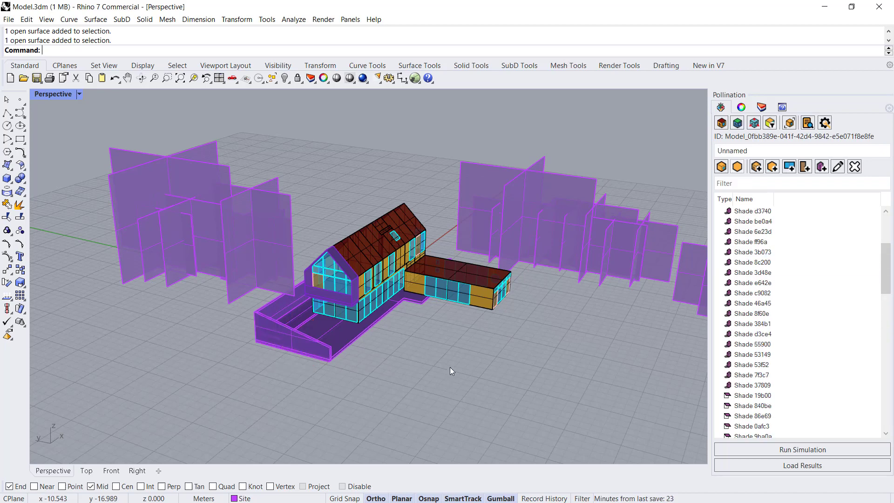
left_click(320, 256)
key("Escape")
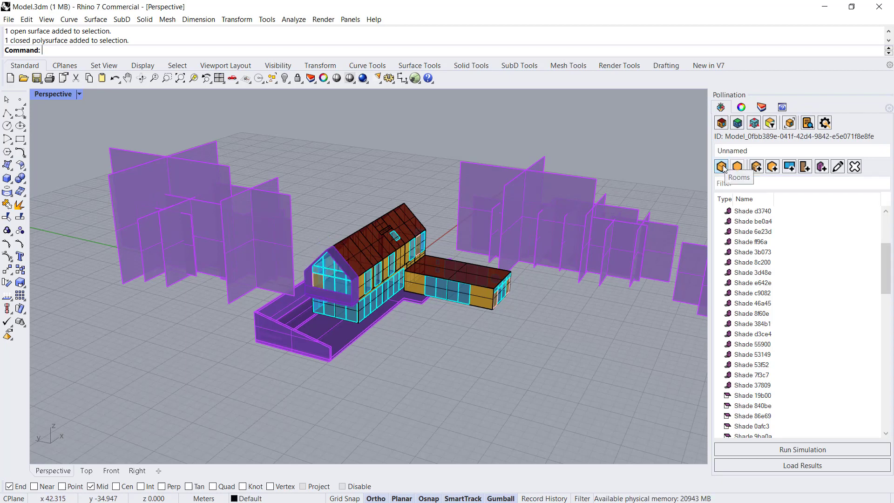
Step: Show the Rooms tree and step through Room 6ec82's Face and Shade entries in the model
left_click(722, 167)
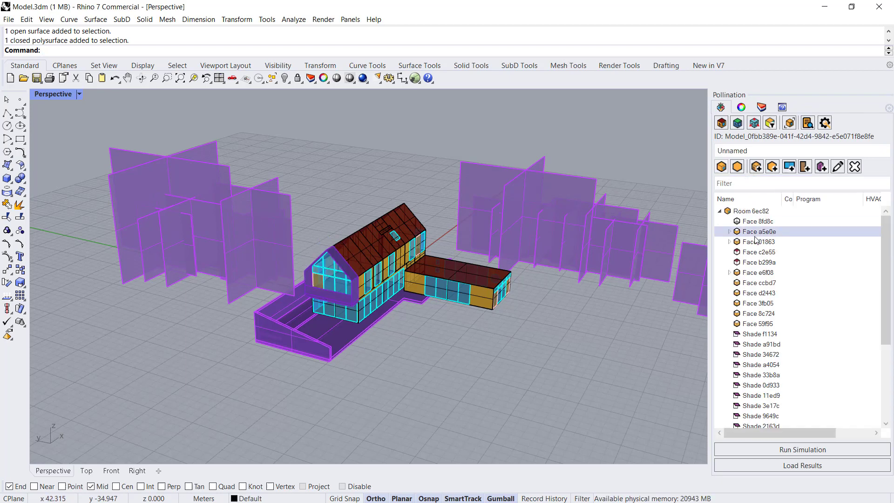
left_click(748, 325)
left_click(748, 333)
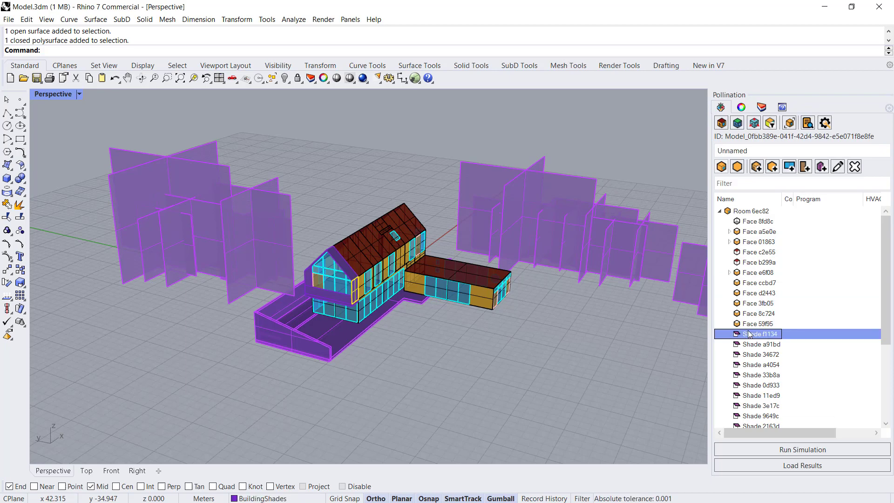
key("Down")
key("Down")
key("Down")
key("Down")
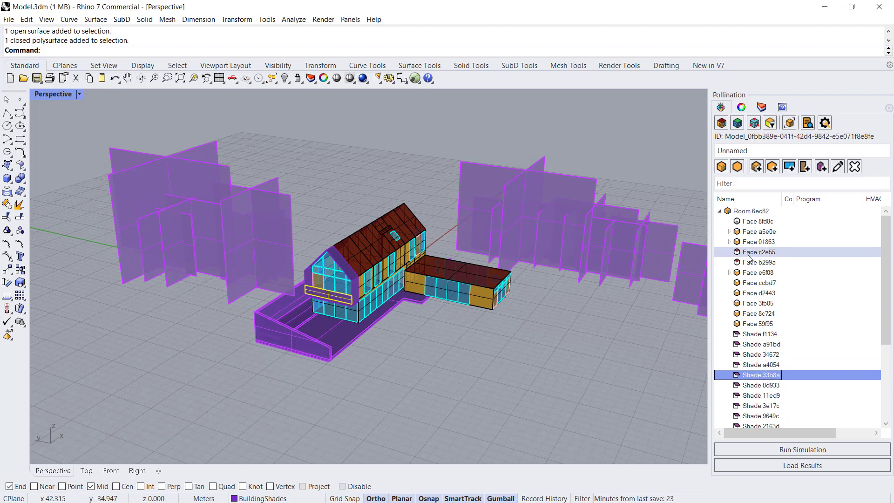
left_click(635, 348)
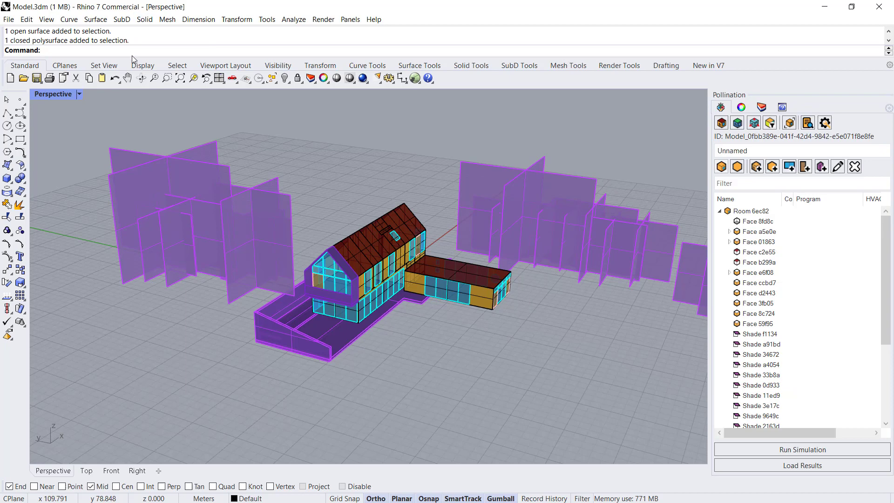
right_click_drag(584, 216, 527, 228)
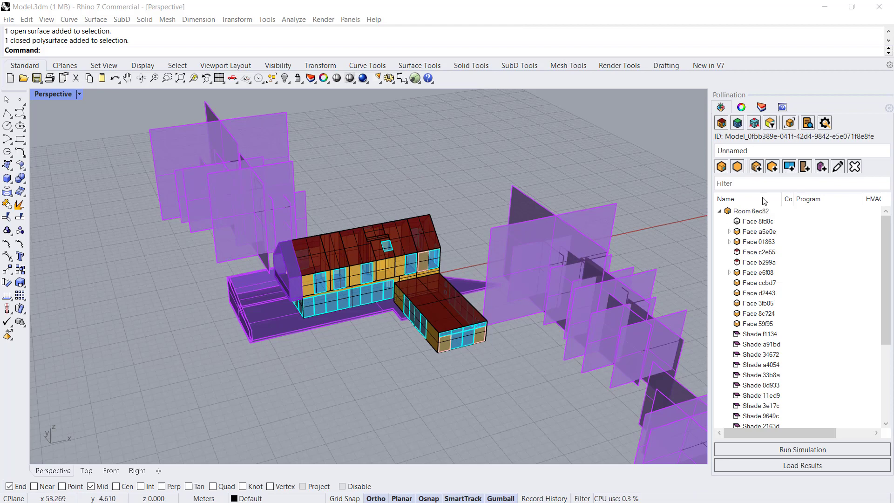
Step: Start Aperture Shade(s) with Shades_mode set to LouverShades and pick the entry hall room
left_click(822, 168)
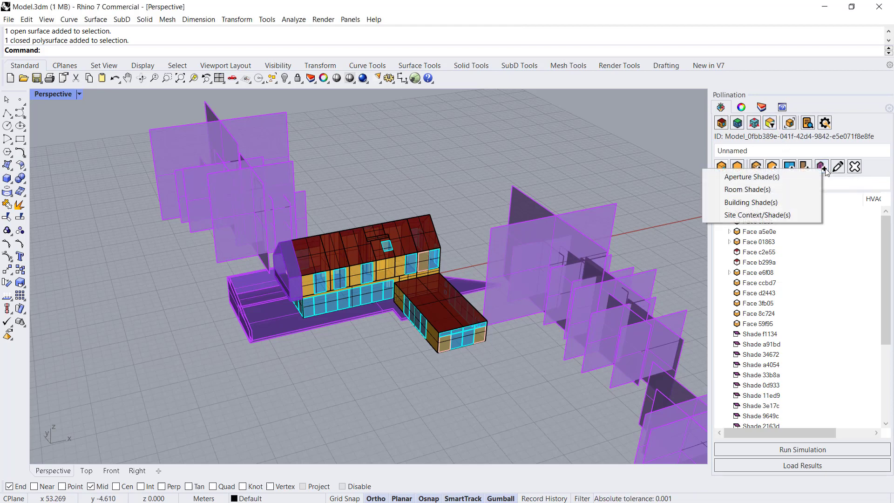
left_click(746, 180)
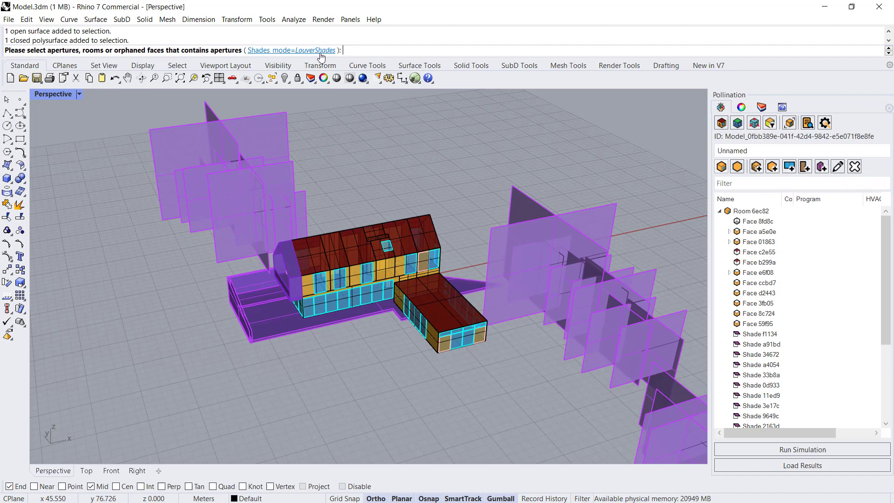
left_click(298, 51)
left_click(298, 51)
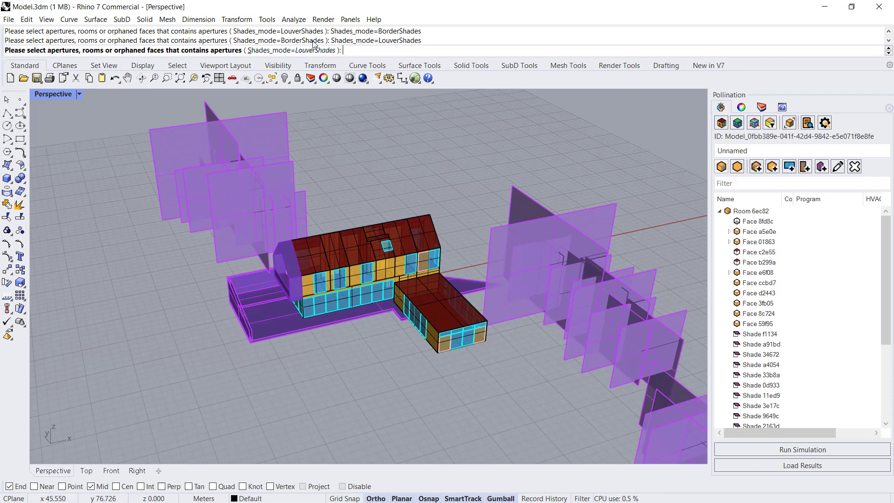
scroll(425, 269, "up", 5)
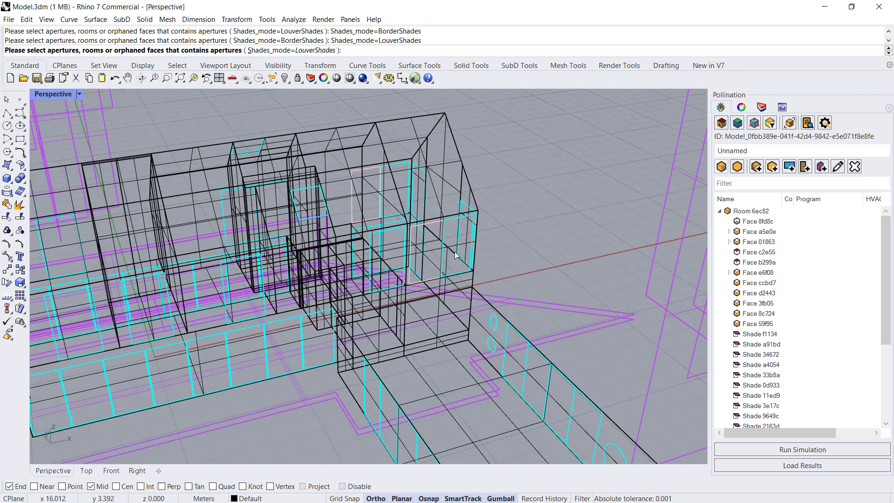
scroll(455, 255, "up", 2)
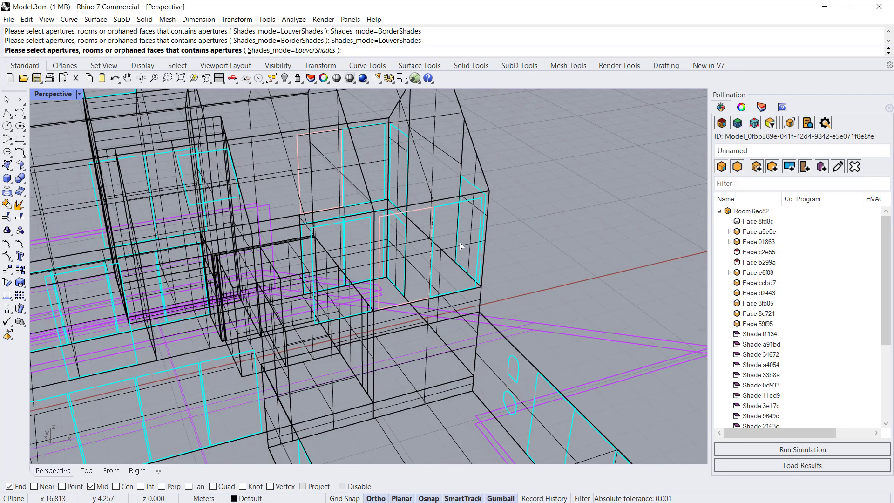
left_click(441, 206)
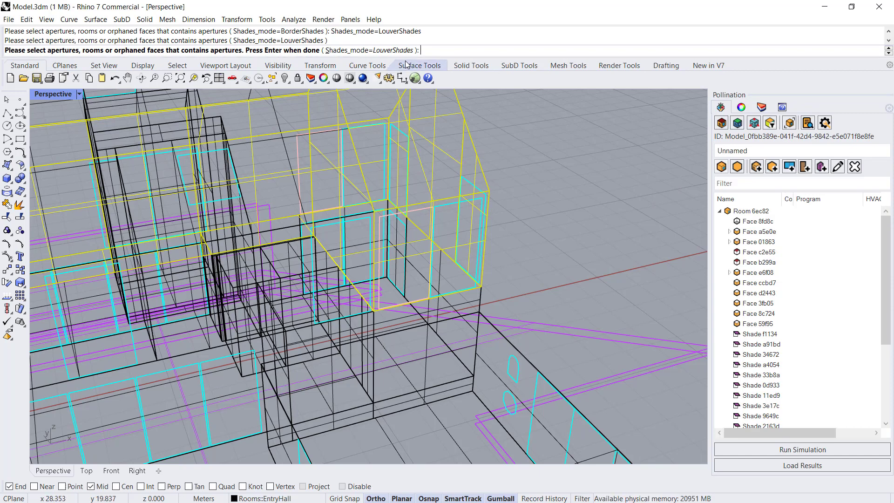
Step: Accept Shade_count 10 and Depth 0.3 to create 60 louvres on the entry hall windows
key("Return")
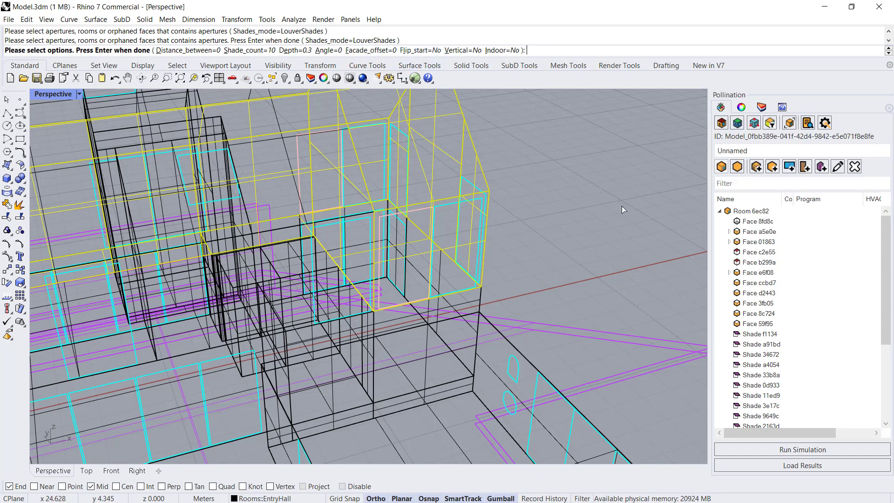
key("Return")
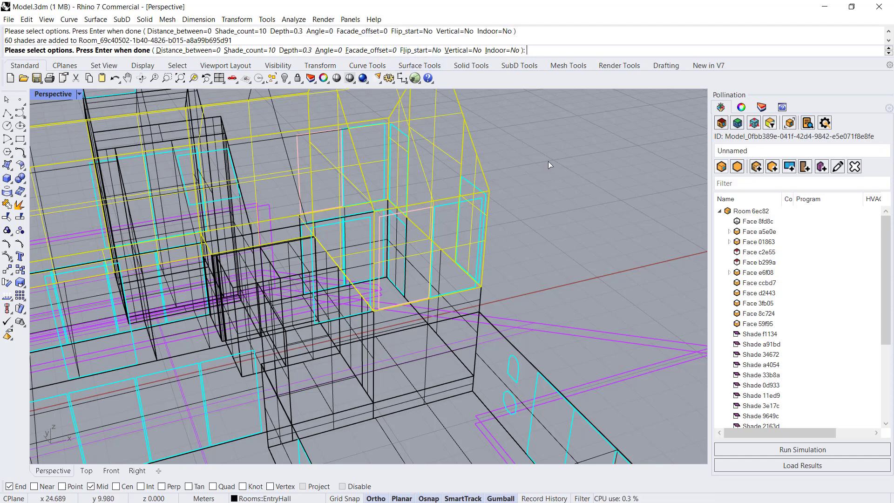
right_click_drag(577, 216, 473, 256)
Step: Select the entry hall room and orbit around it to inspect the new louvres
left_click(463, 130)
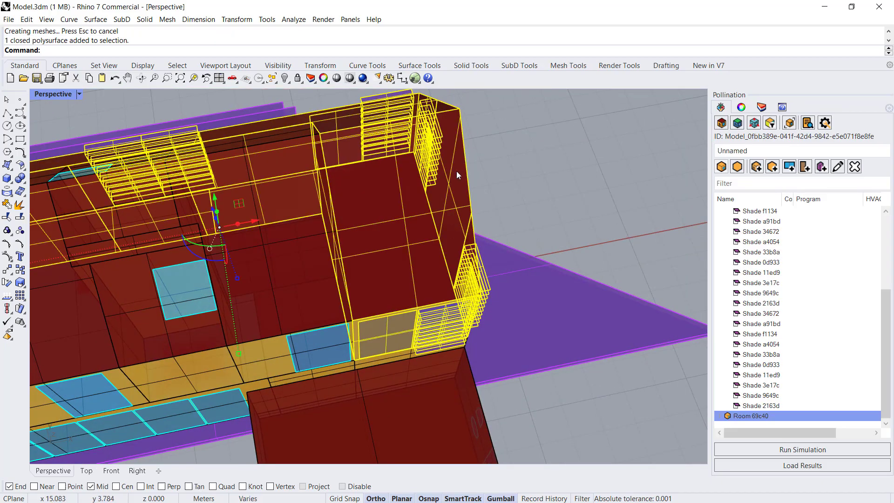
right_click_drag(455, 177, 166, 136)
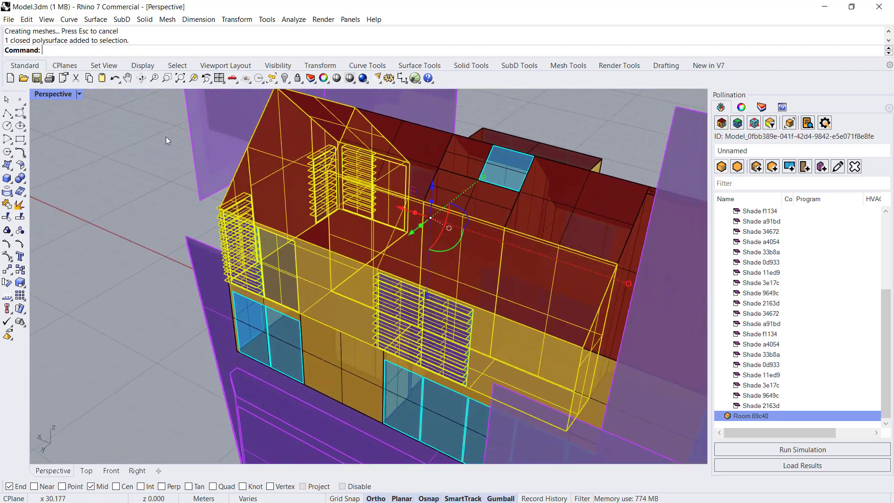
left_click(160, 185)
right_click_drag(160, 183, 582, 203)
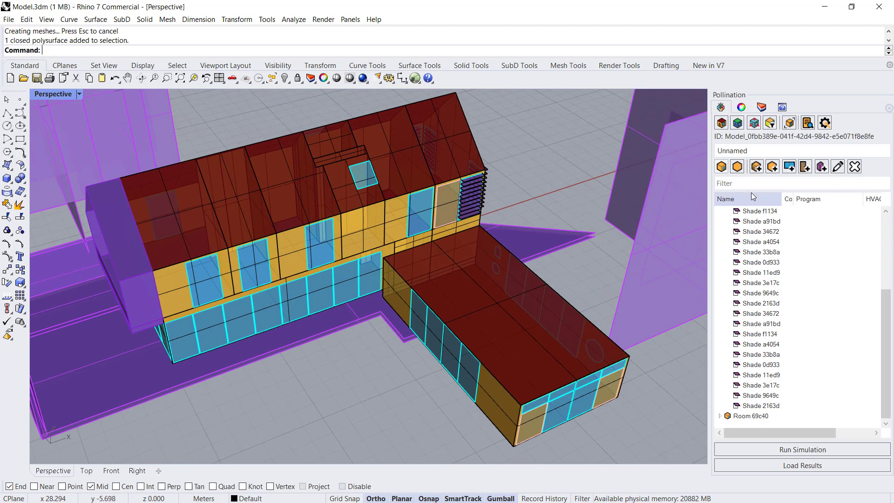
Step: Add 53 BorderShades of 0.3 depth to the windows of the left-end closed office room
left_click(821, 167)
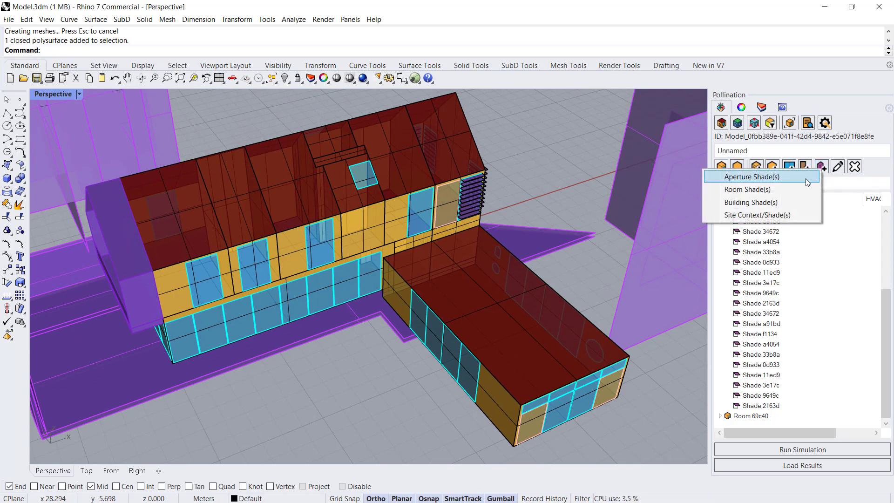
left_click(806, 177)
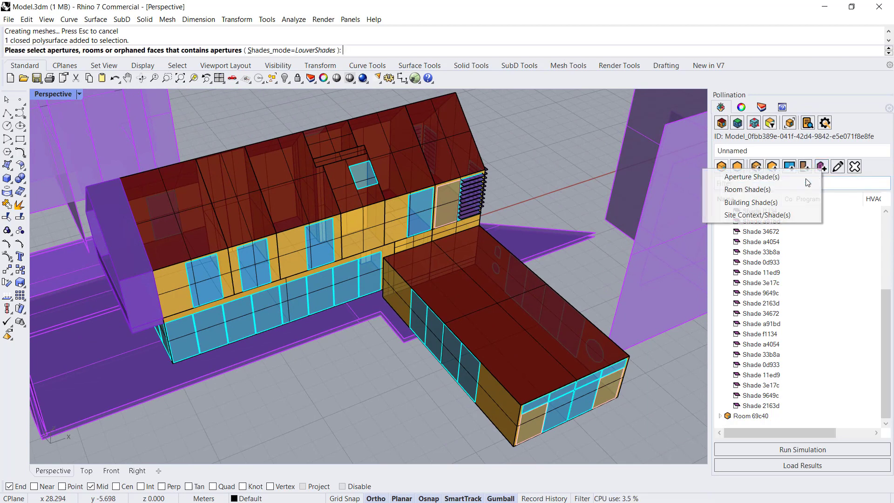
left_click(282, 51)
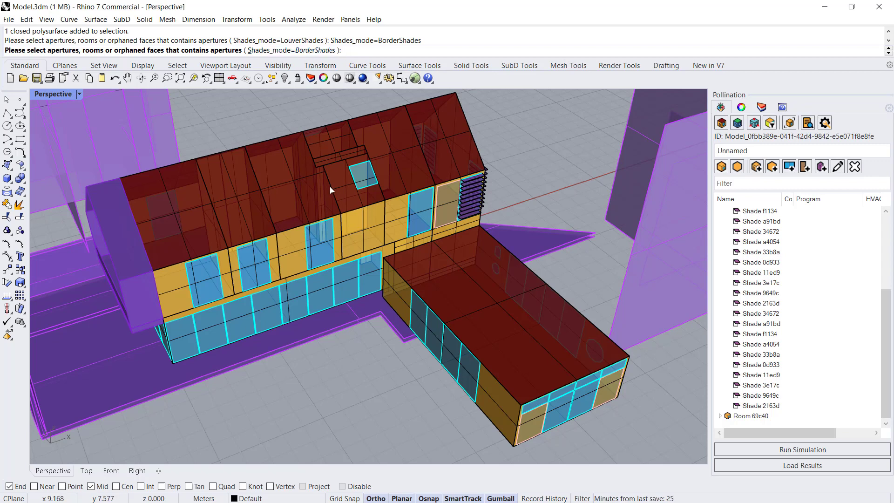
left_click(166, 270)
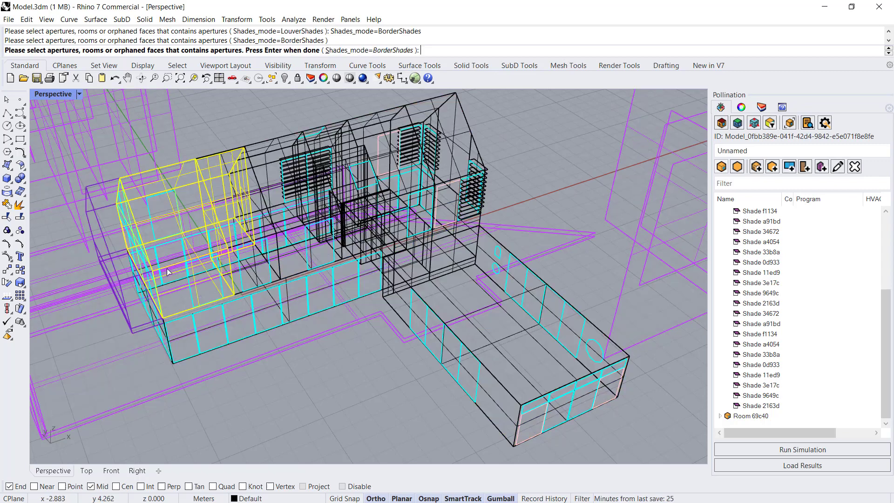
scroll(219, 183, "up", 2)
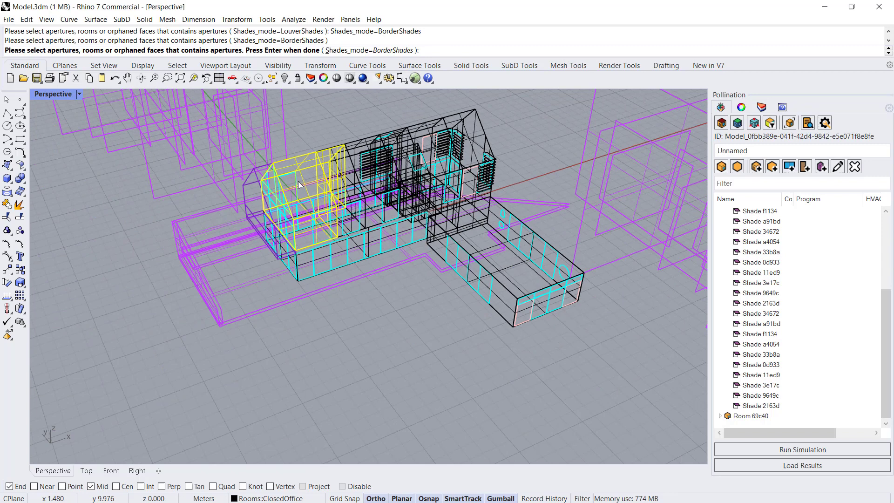
scroll(219, 184, "up", 2)
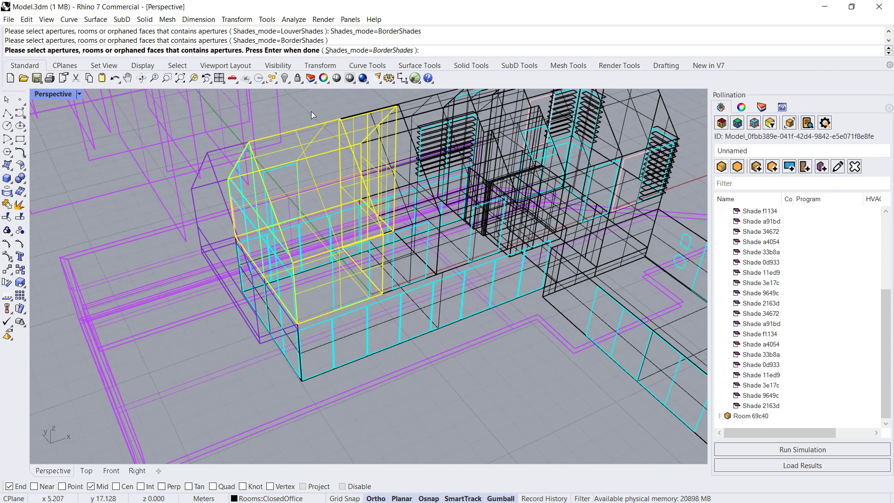
key("Return")
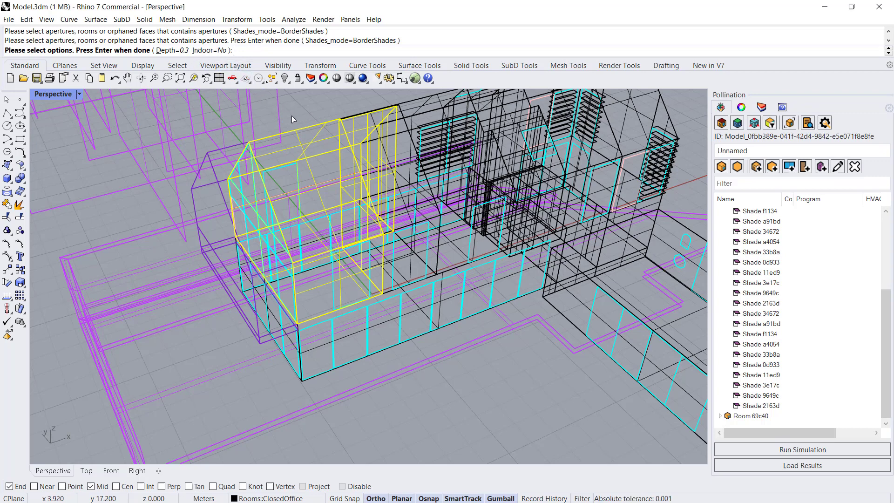
key("Return")
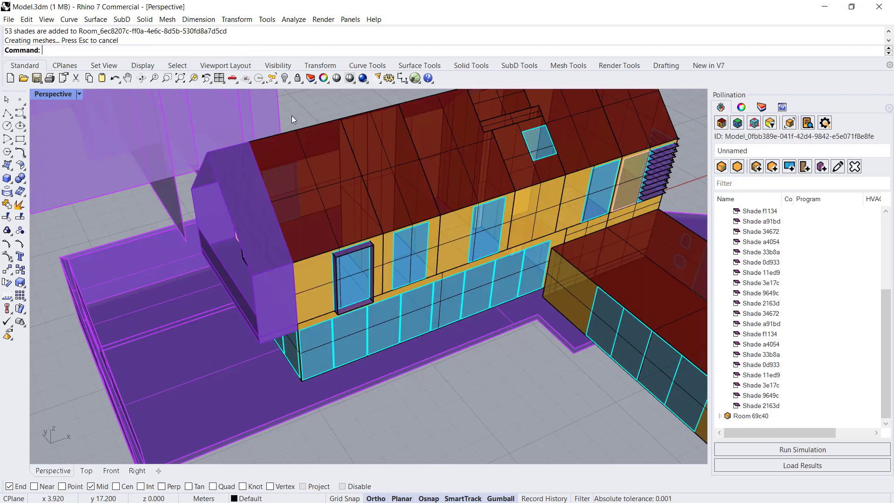
right_click_drag(392, 342, 566, 220)
scroll(373, 192, "up", 3)
scroll(498, 172, "down", 3)
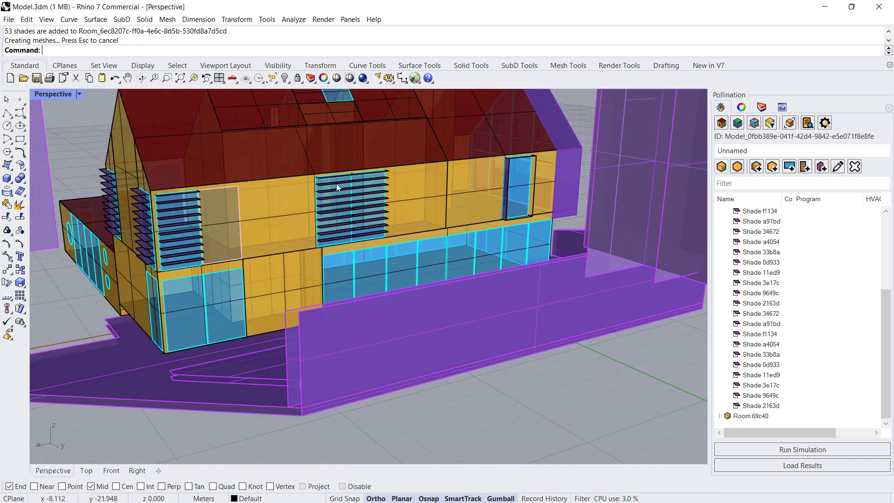
right_click_drag(268, 225, 410, 252)
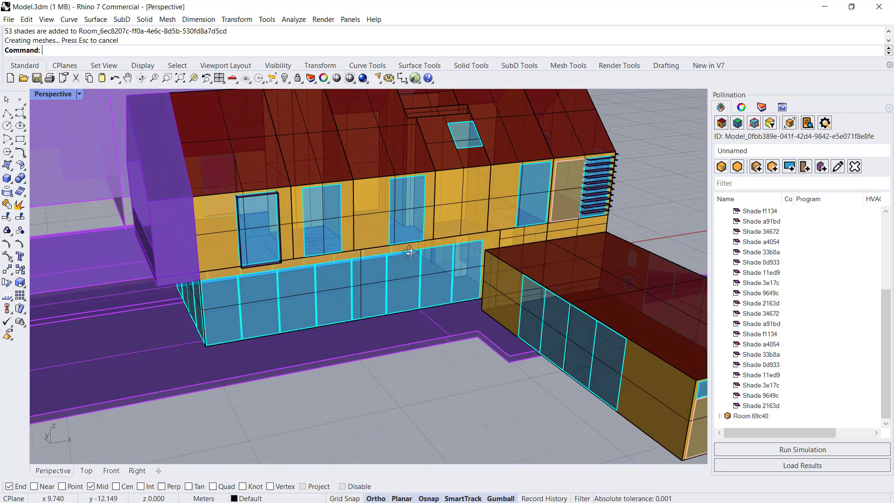